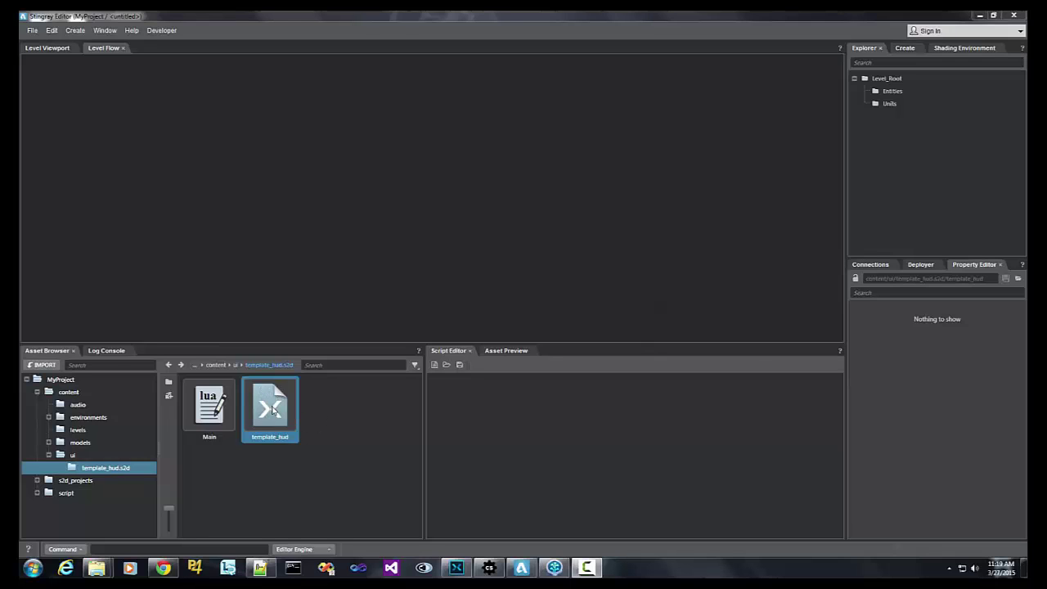
- Open template_hud from the ui folder in Scaleform Studio for editing
double_click(272, 408)
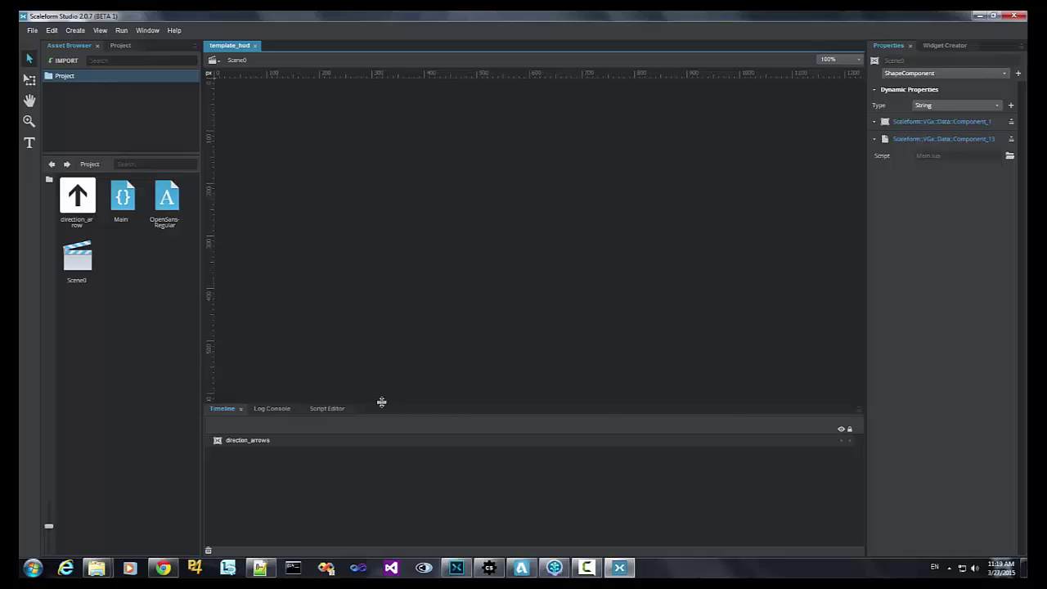
- Import button_circle_bg.png and icon_settings.png from the Desktop onto the stage
drag(381, 402, 381, 390)
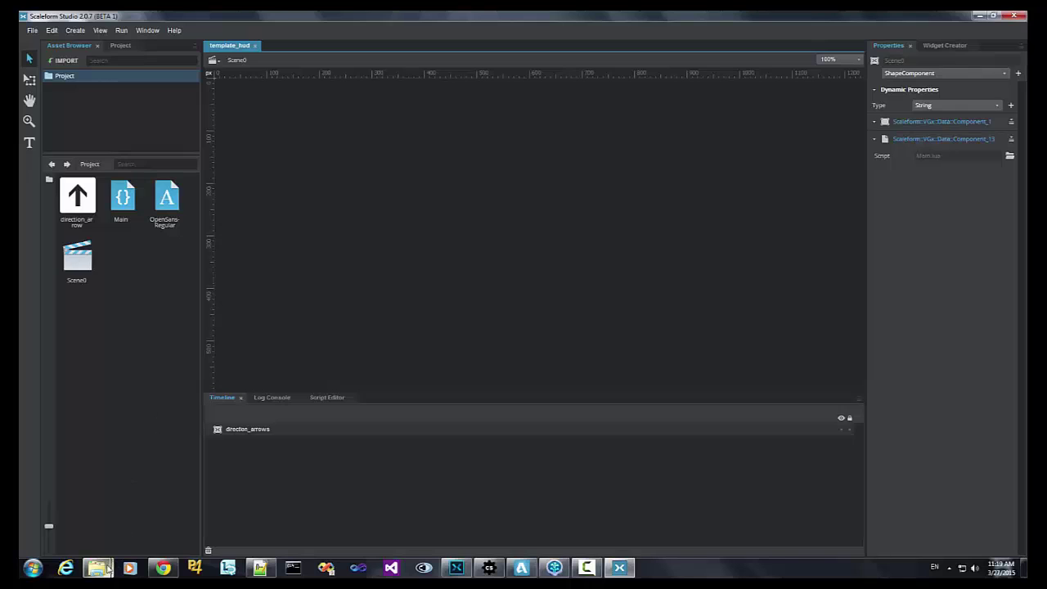
mouse_move(96, 568)
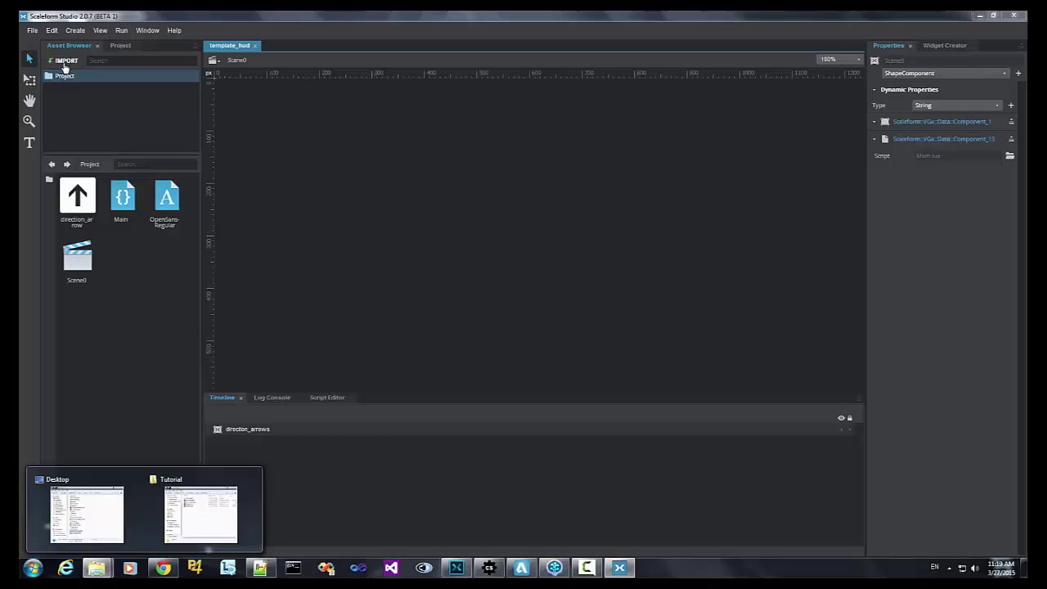
click(72, 490)
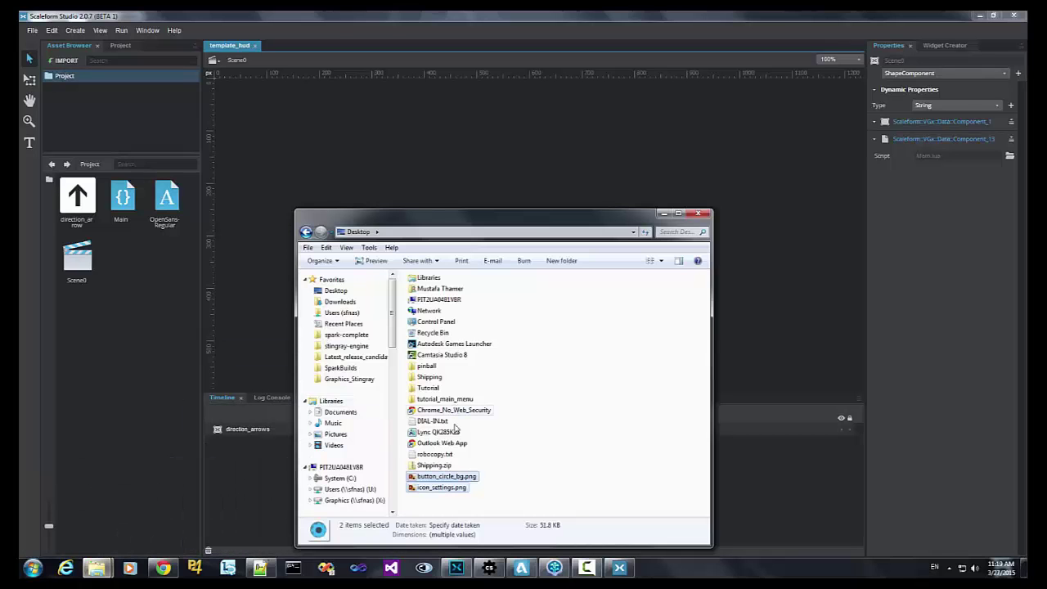
drag(413, 482, 264, 331)
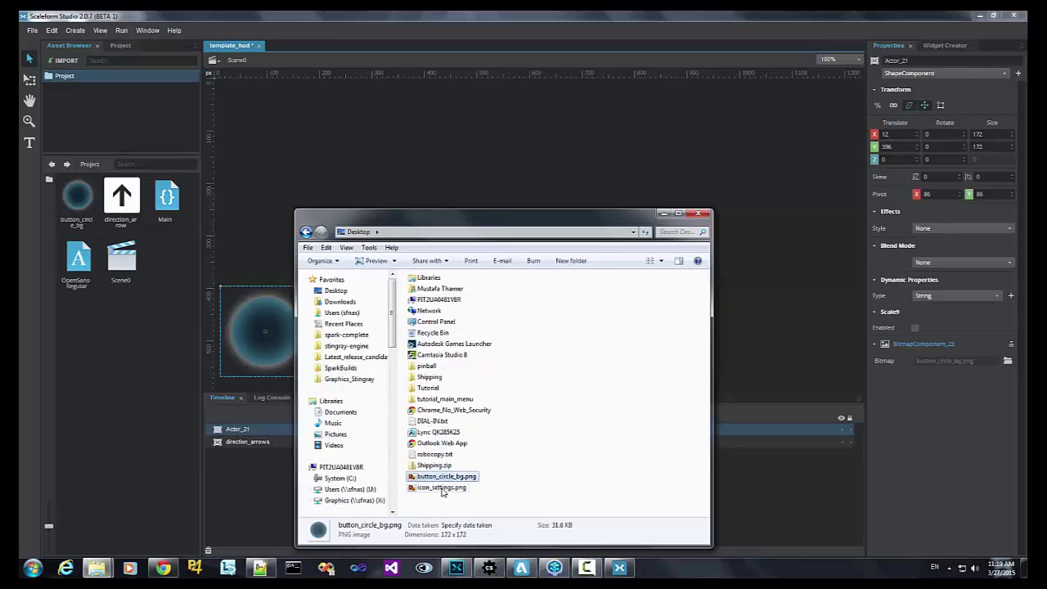
drag(441, 487, 275, 236)
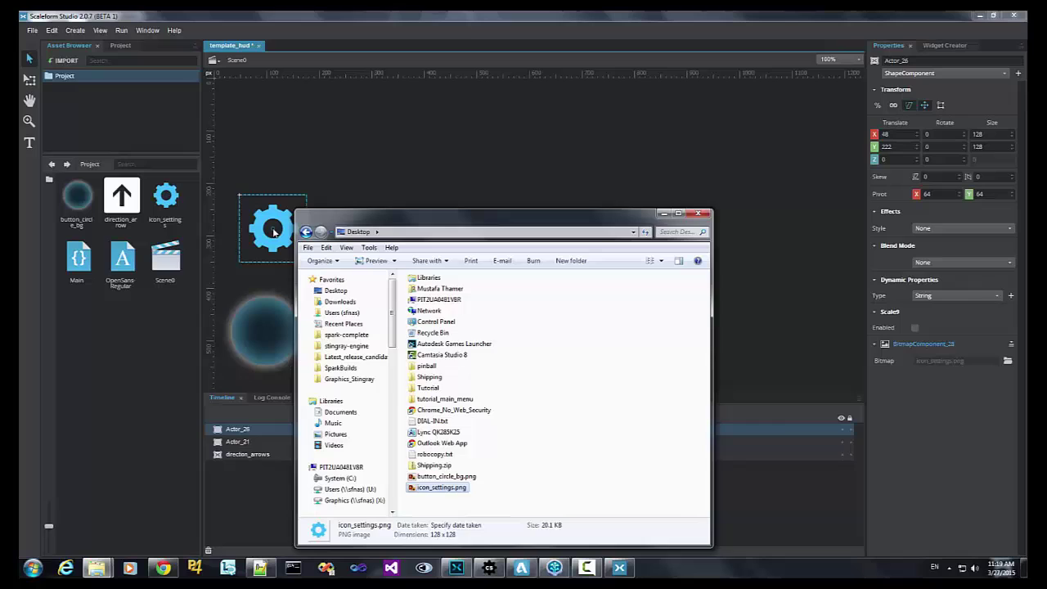
click(350, 339)
- Move the circle actor to the stage's lower left and delete the gear actor
scroll(370, 301, down, 5)
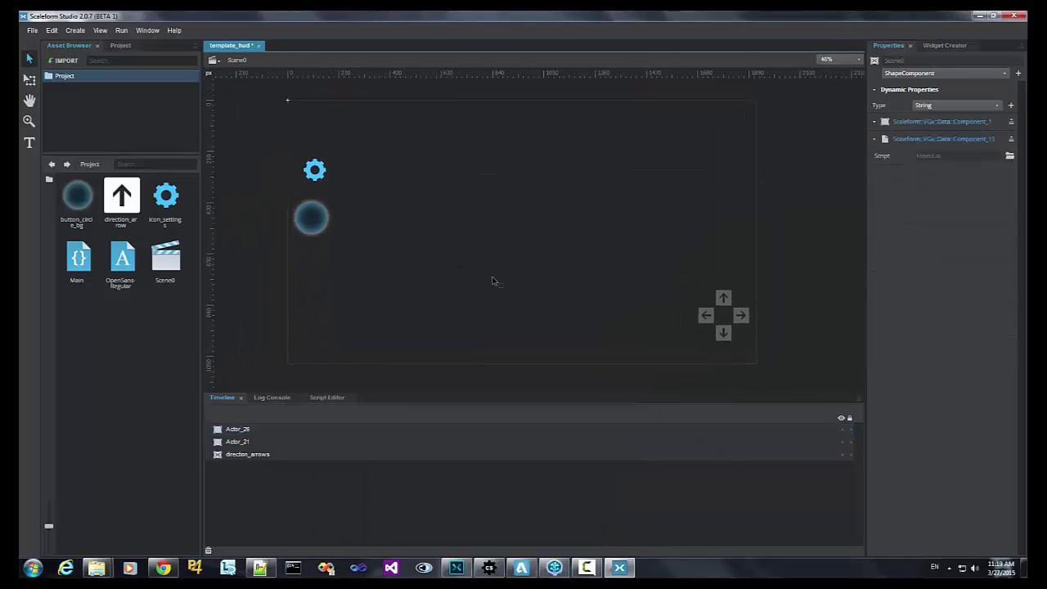
click(312, 215)
drag(312, 215, 331, 326)
click(319, 184)
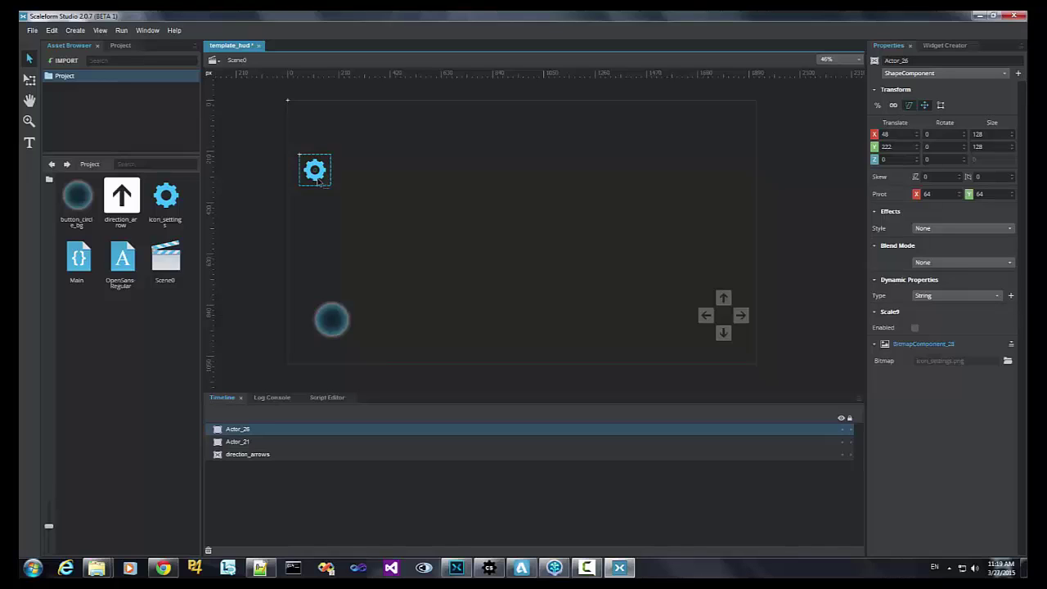
key(Delete)
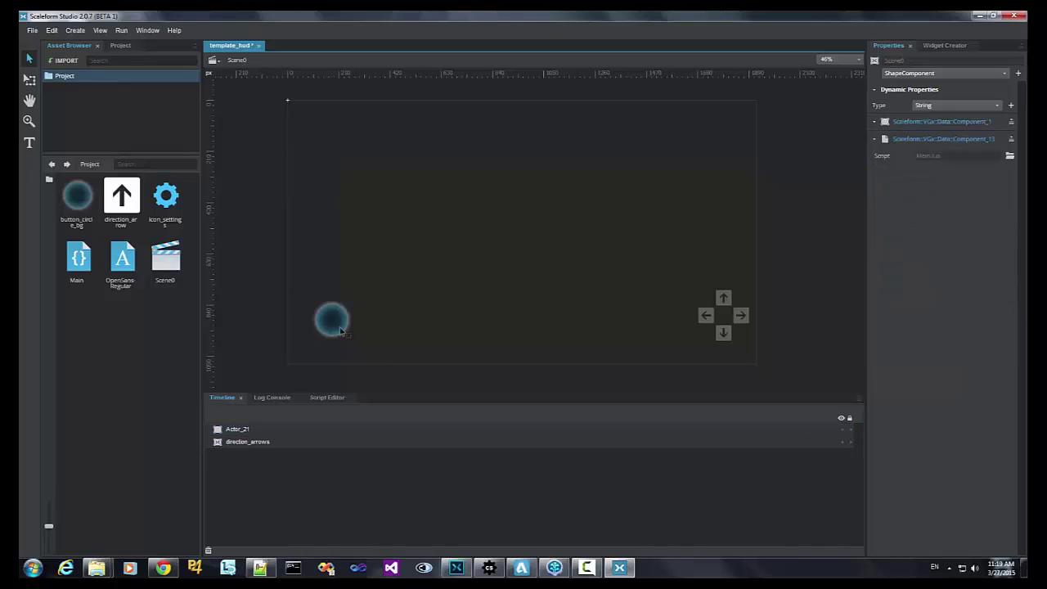
- Define a Button widget named spawn_button with button_circle_bg.png as its Background
click(953, 46)
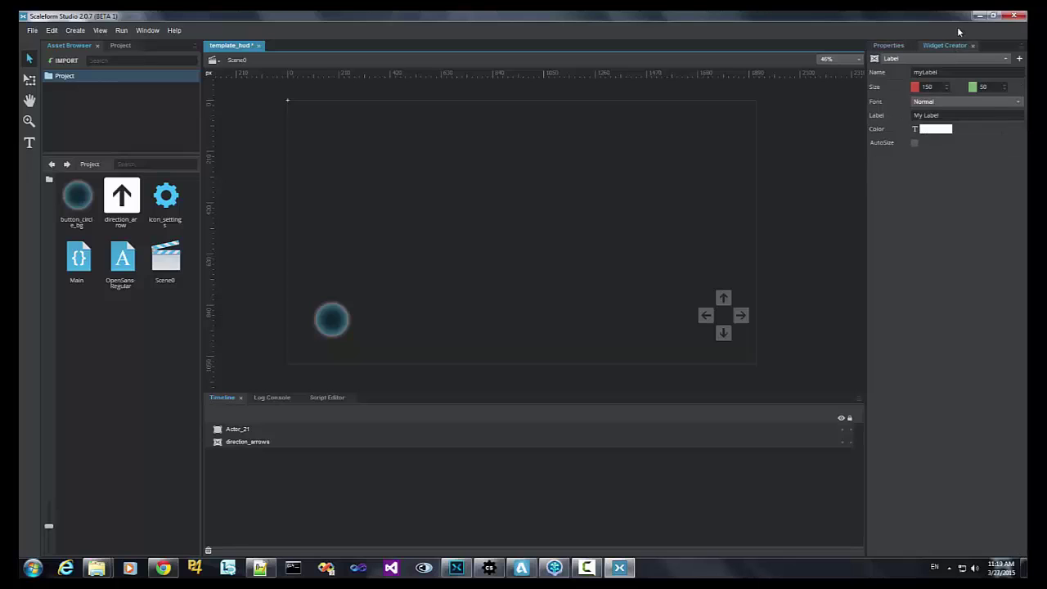
click(943, 58)
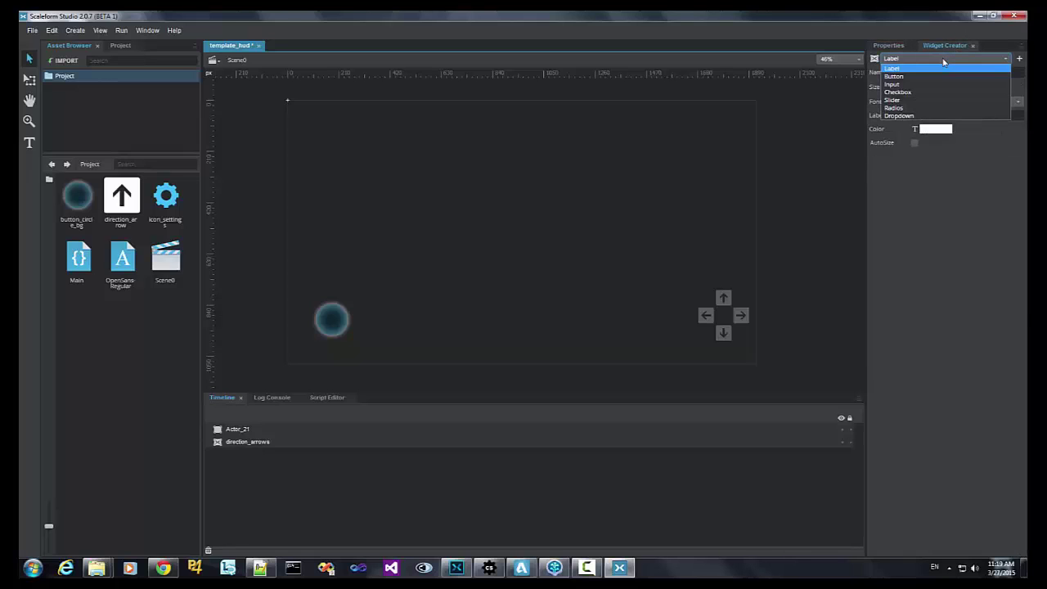
click(905, 78)
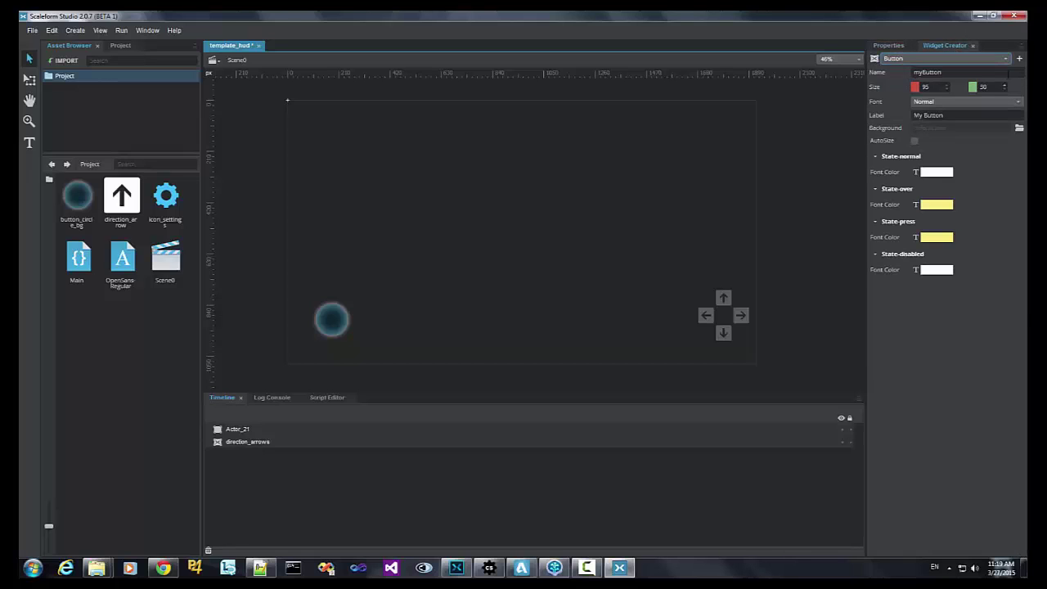
click(964, 74)
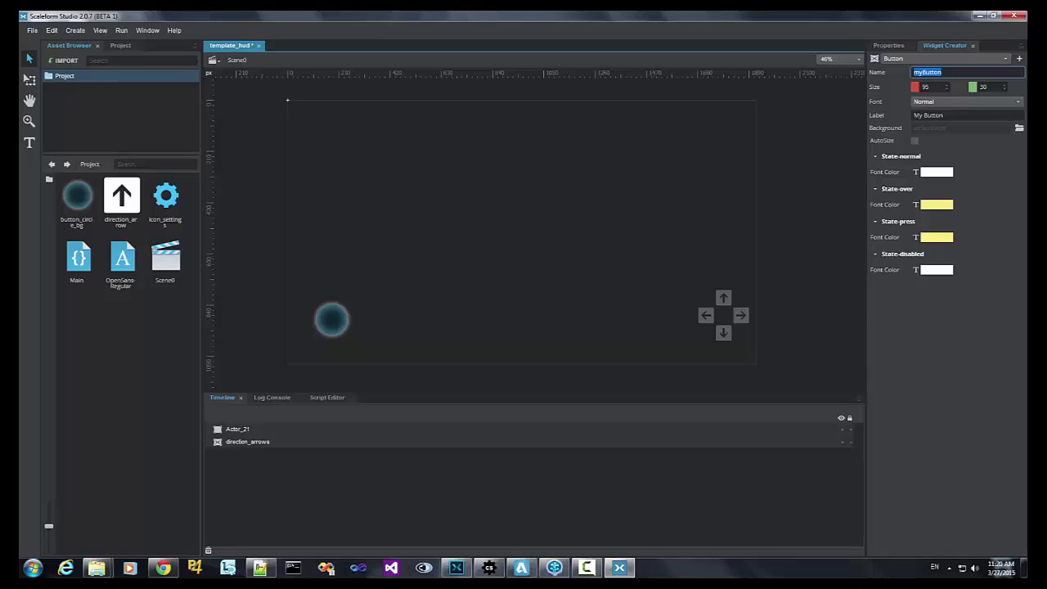
text(spawn_b)
click(958, 111)
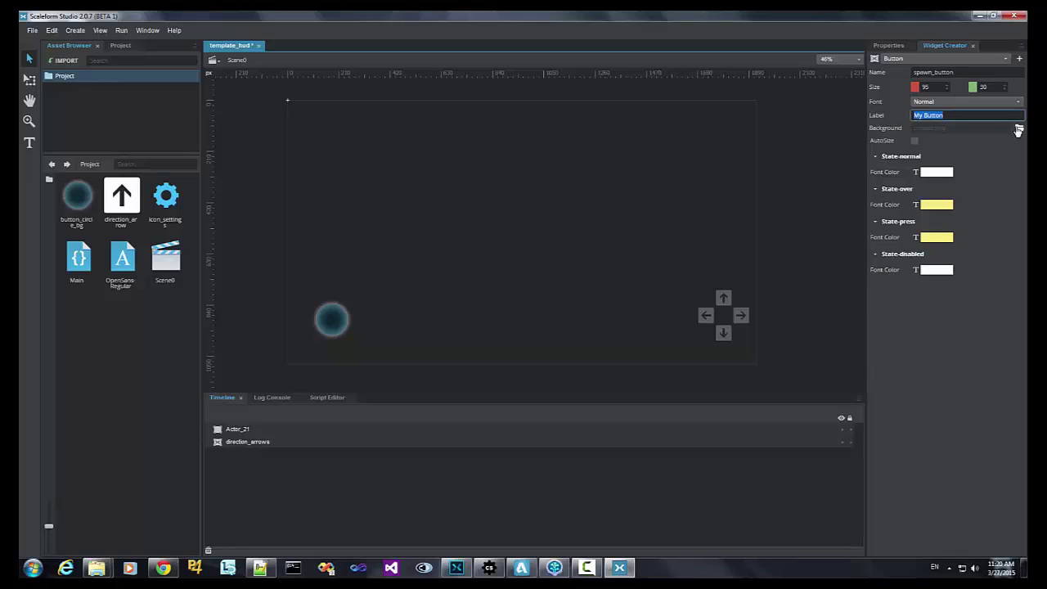
click(1018, 129)
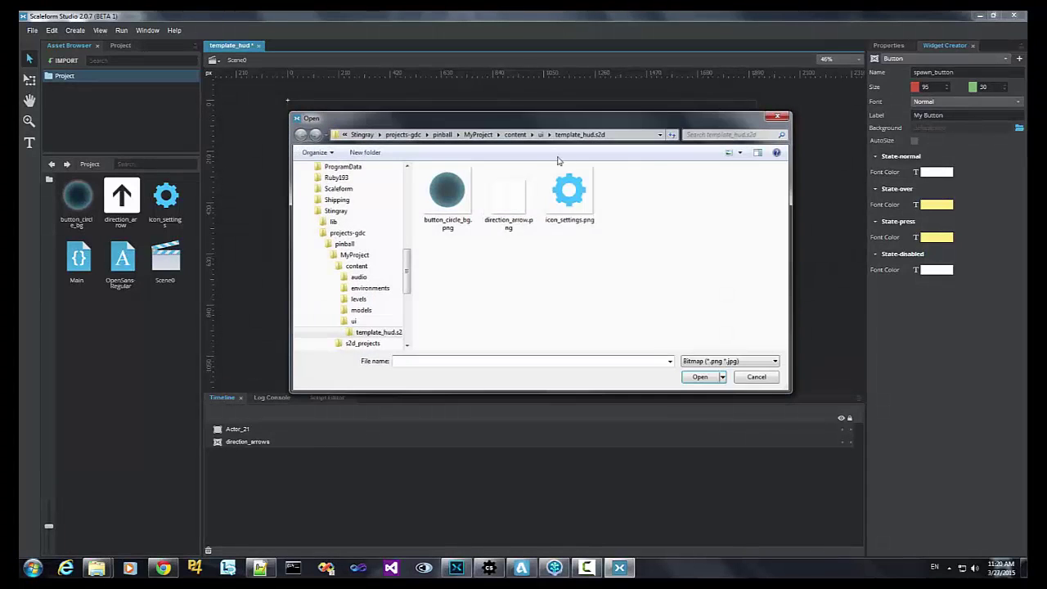
click(454, 186)
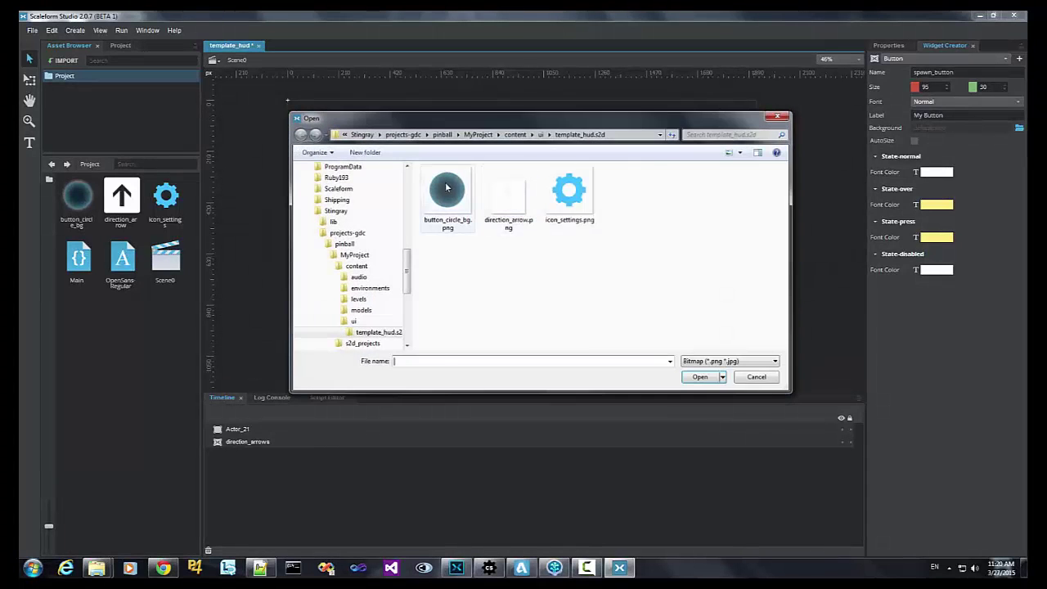
click(711, 379)
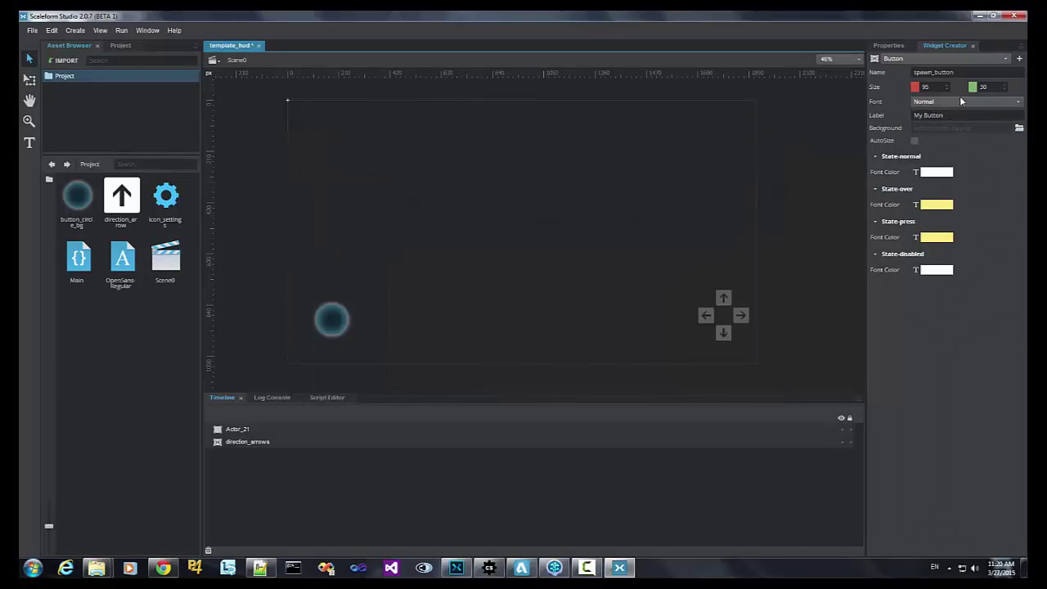
- Create the first spawn_button widget, then delete it from the canvas
click(1019, 61)
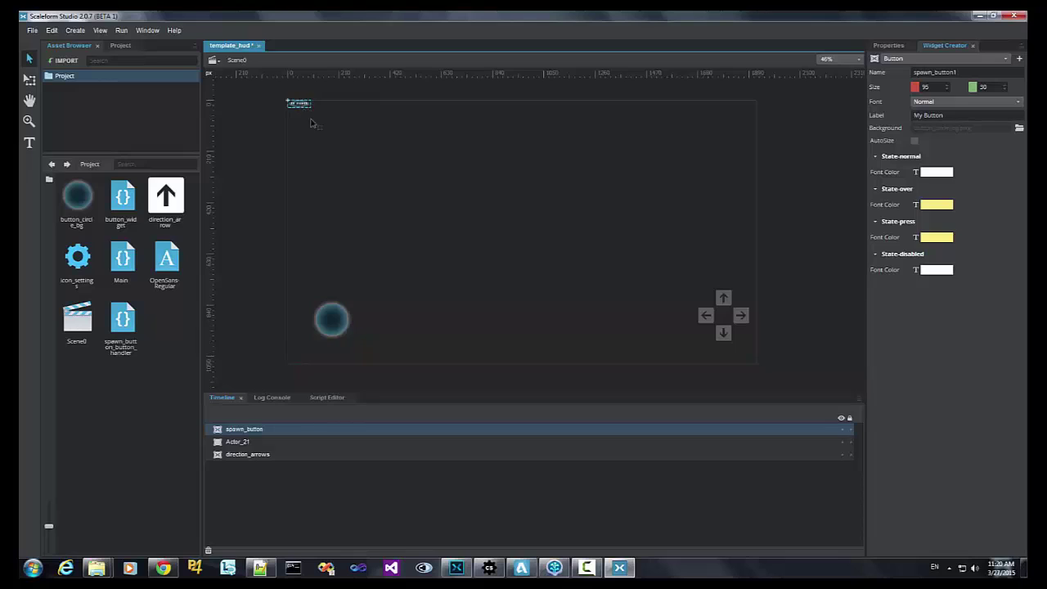
drag(300, 104, 360, 198)
key(Delete)
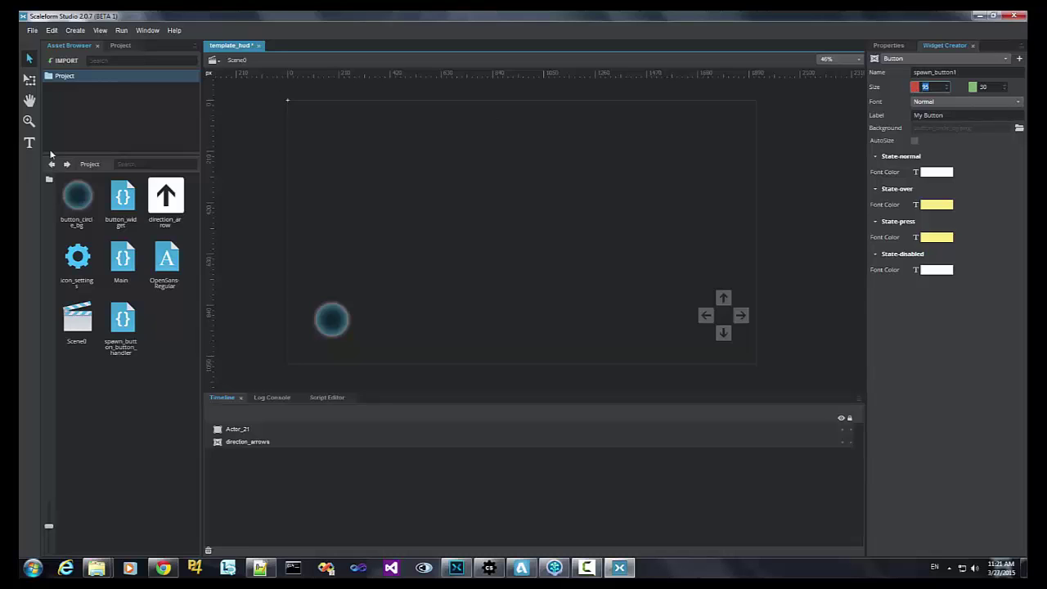
- Copy the circle's 172 width into the button widget's size, making it 172×172
click(331, 326)
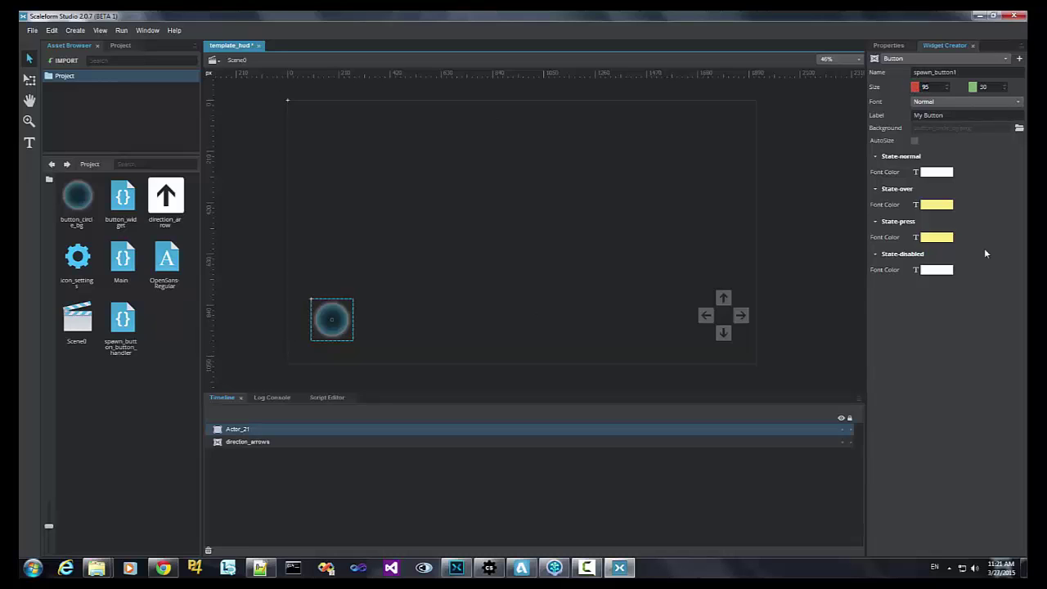
click(889, 46)
double_click(985, 137)
key(ctrl+c)
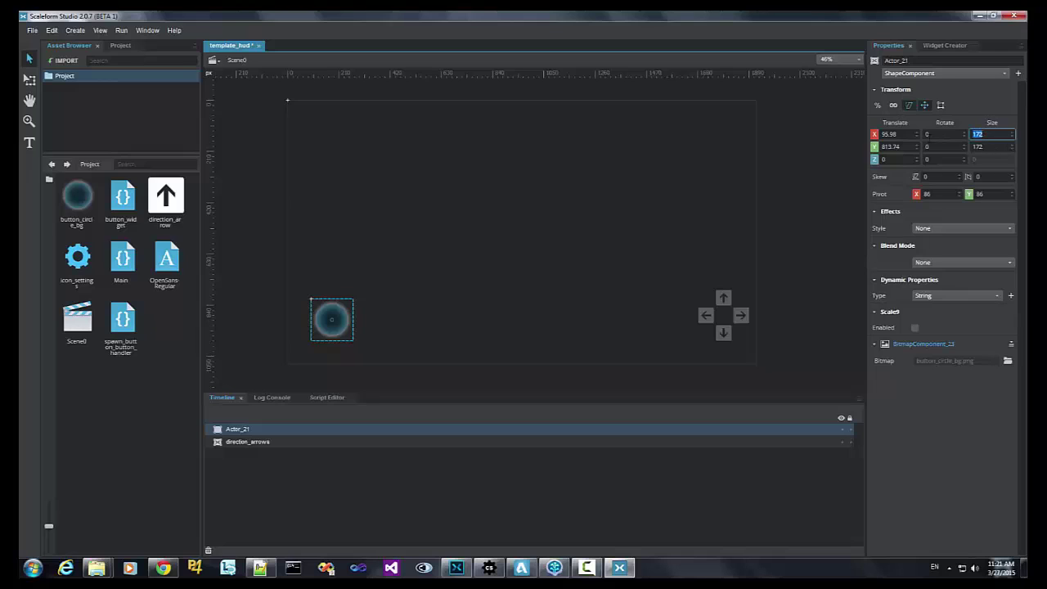
click(942, 46)
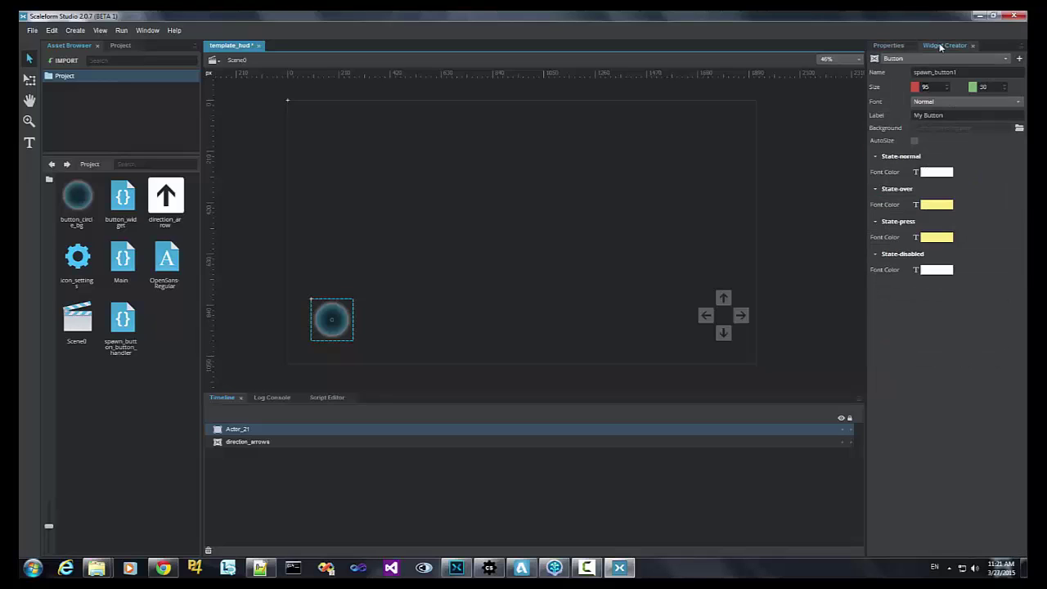
key(ctrl+v)
key(Tab)
key(ctrl+v)
key(Return)
- Create the resized spawn_button widget and dismiss the file-already-exists error
click(1010, 72)
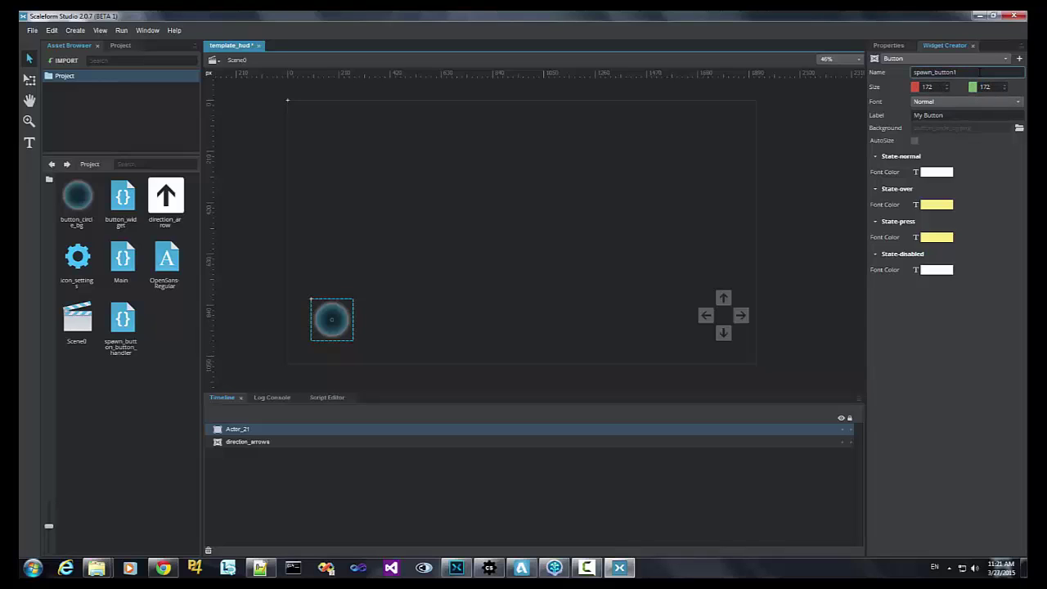
click(1019, 59)
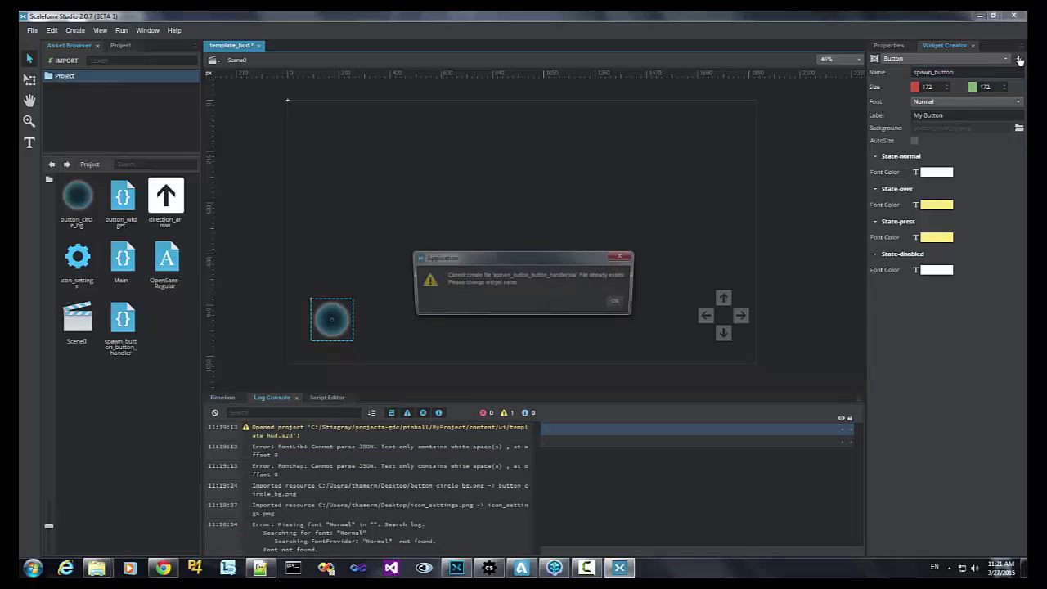
click(619, 304)
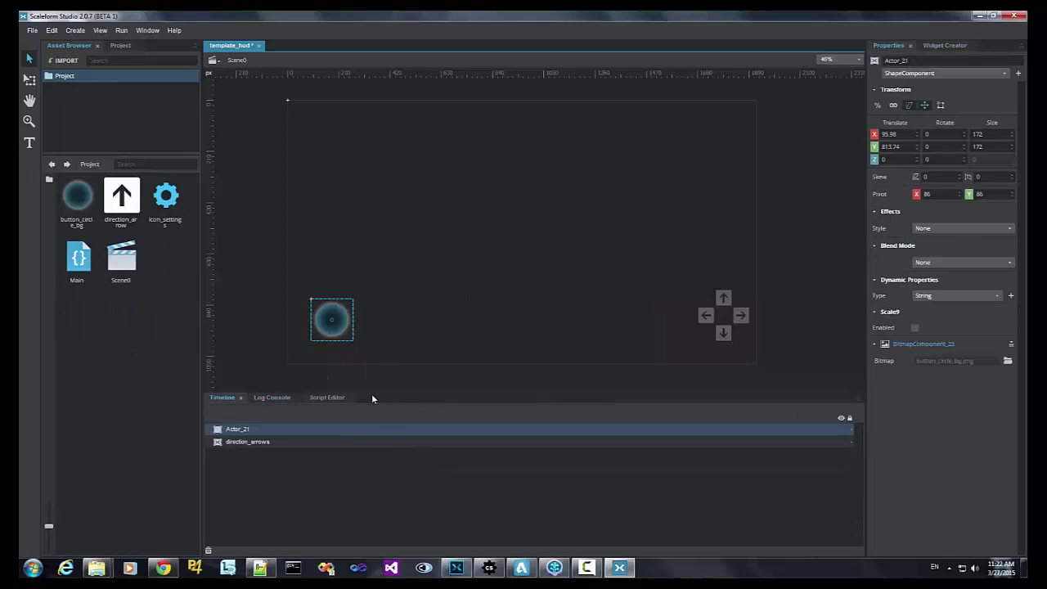
- Name the Button widget spawn_button with button_circle_bg.png as its Background
click(946, 45)
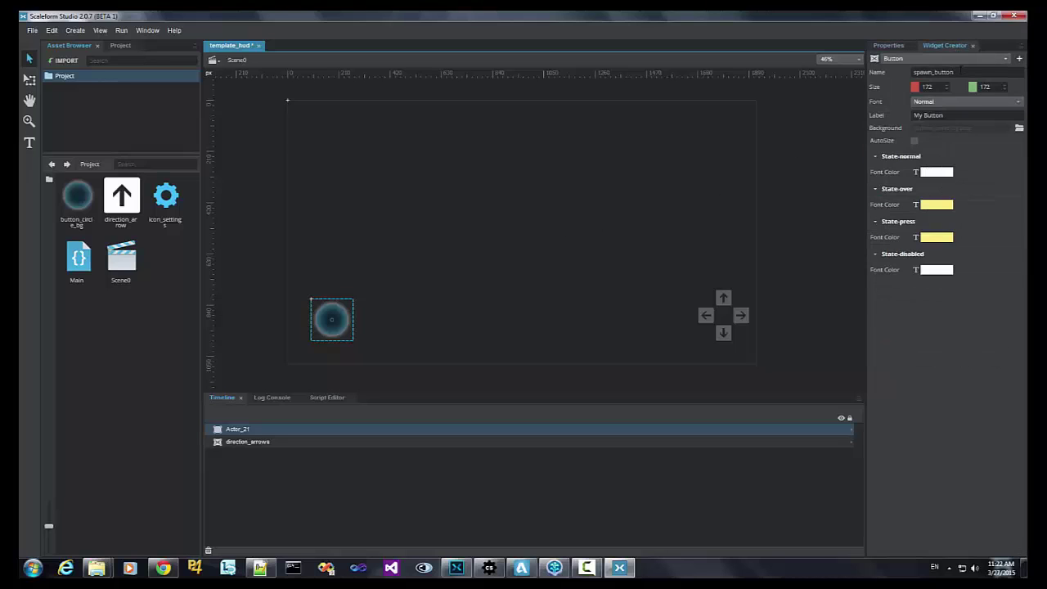
drag(961, 72, 890, 76)
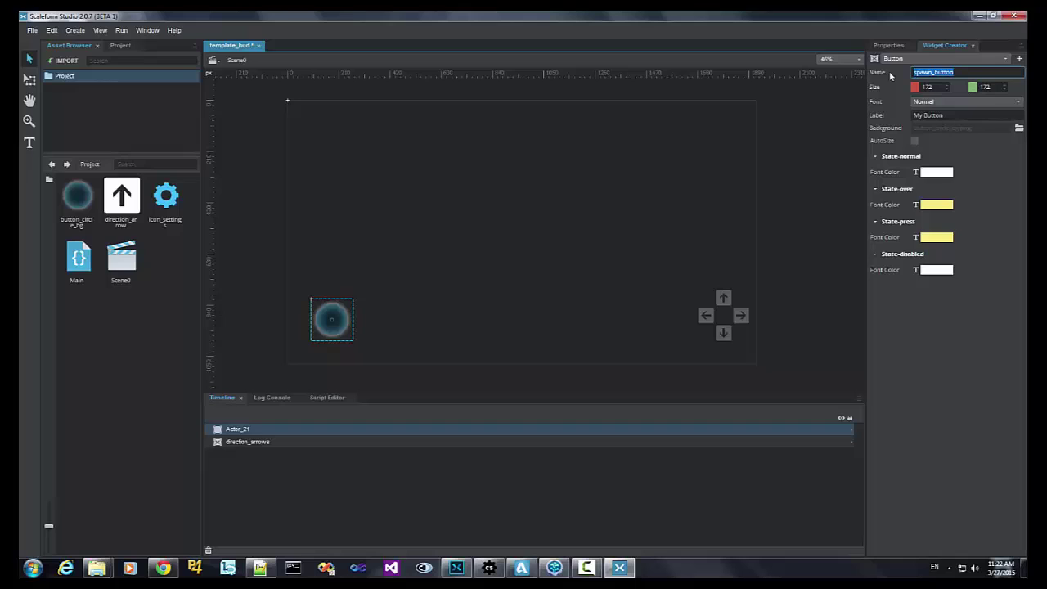
text(s)
key(Tab)
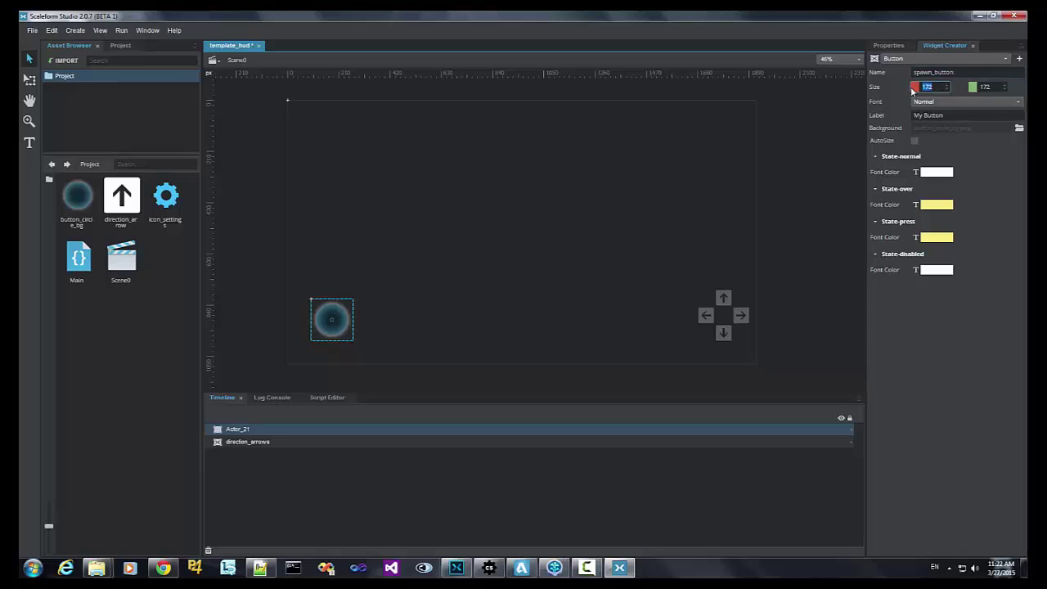
click(887, 46)
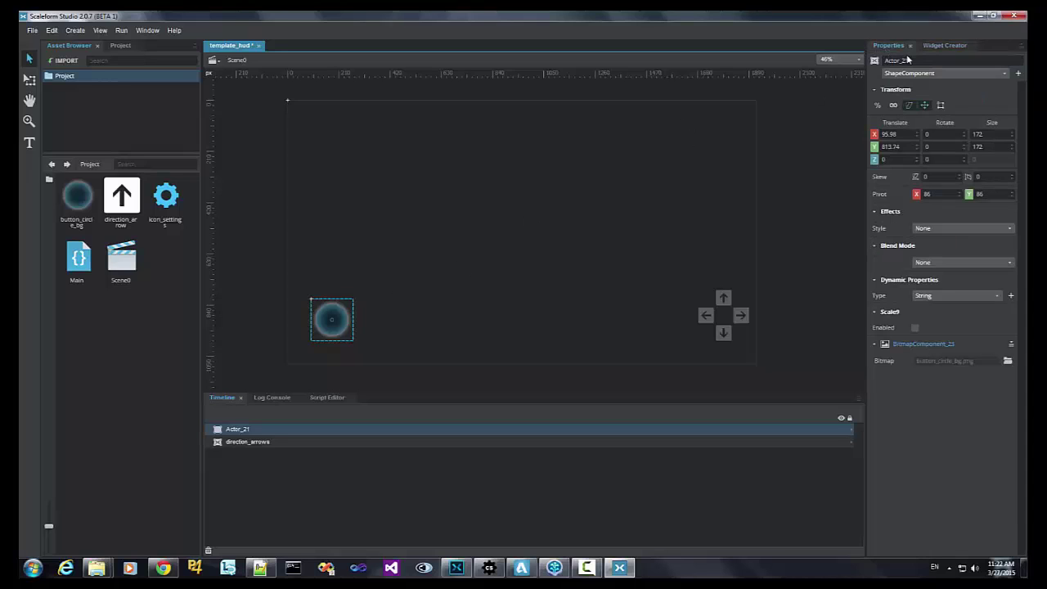
click(951, 48)
click(1019, 129)
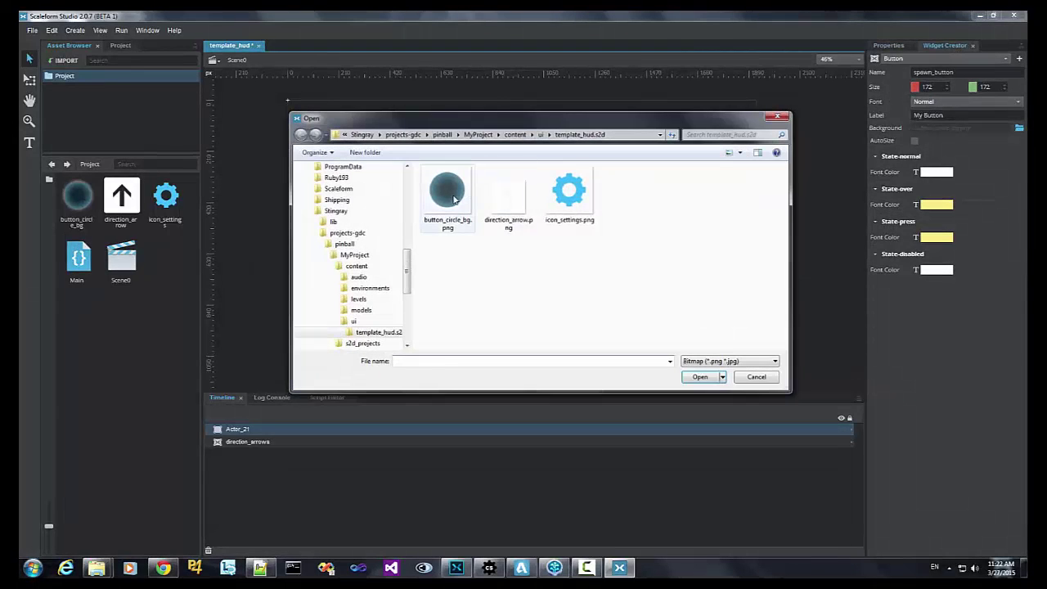
click(454, 197)
click(700, 376)
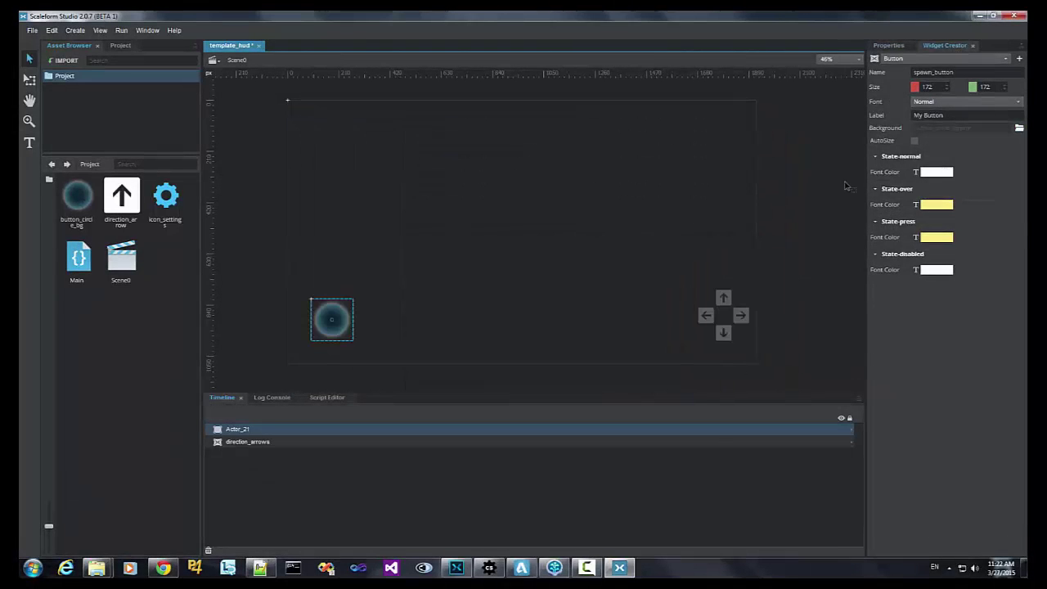
- Create spawn_button, place it at the circle's lower-left spot, and delete Actor_21
click(1019, 60)
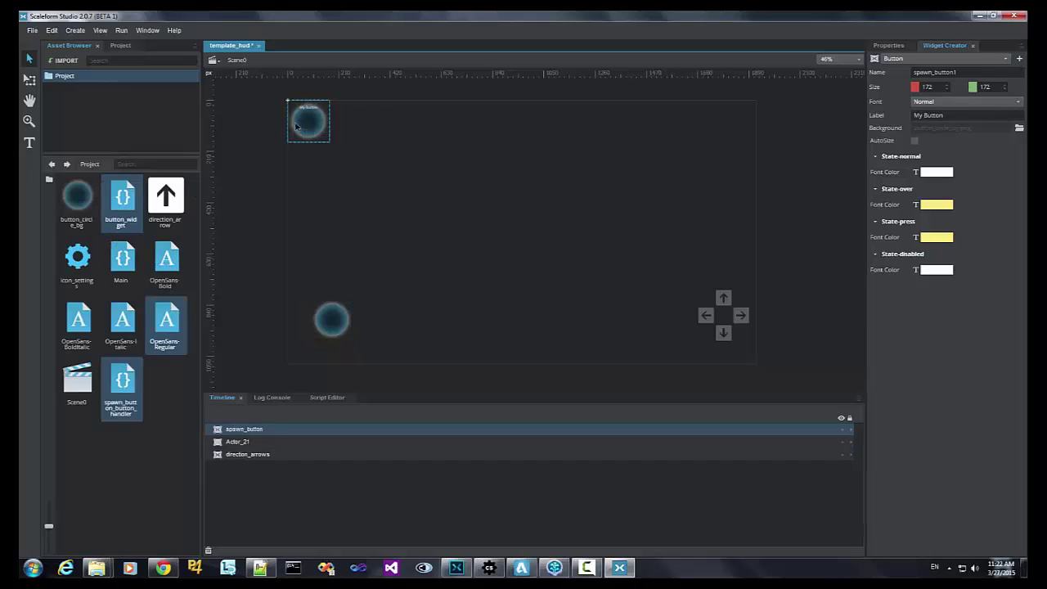
drag(305, 127, 339, 330)
click(335, 325)
key(Delete)
- Enter the spawn_button widget and delete its label layer
double_click(340, 327)
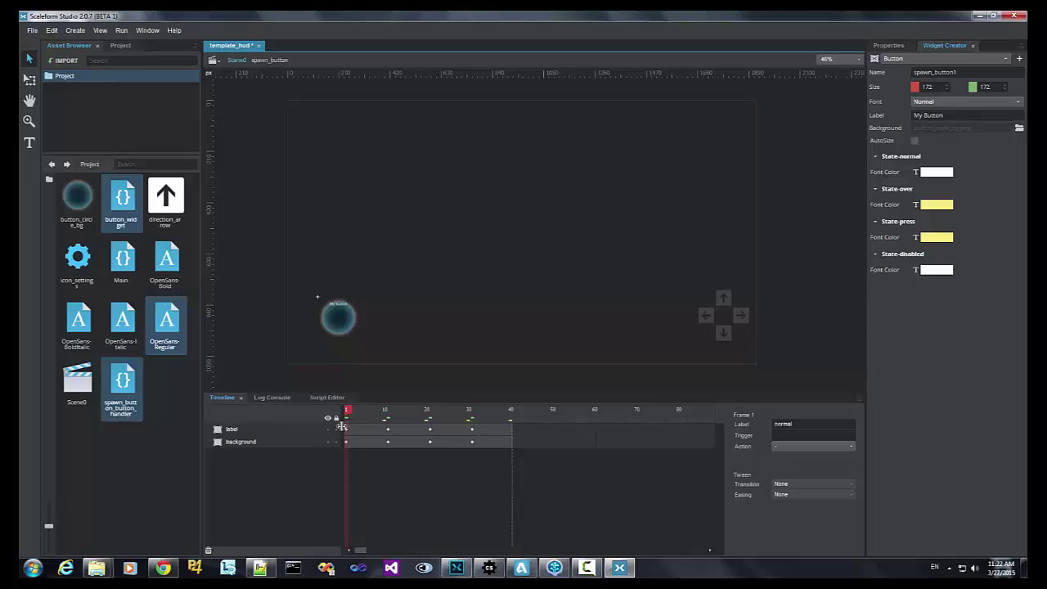
click(287, 431)
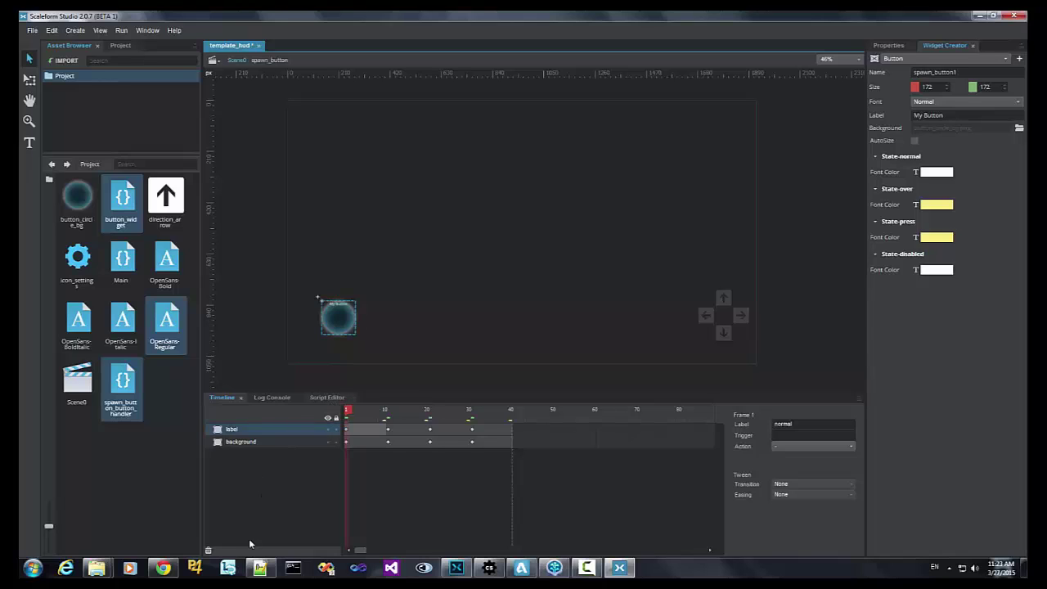
click(208, 552)
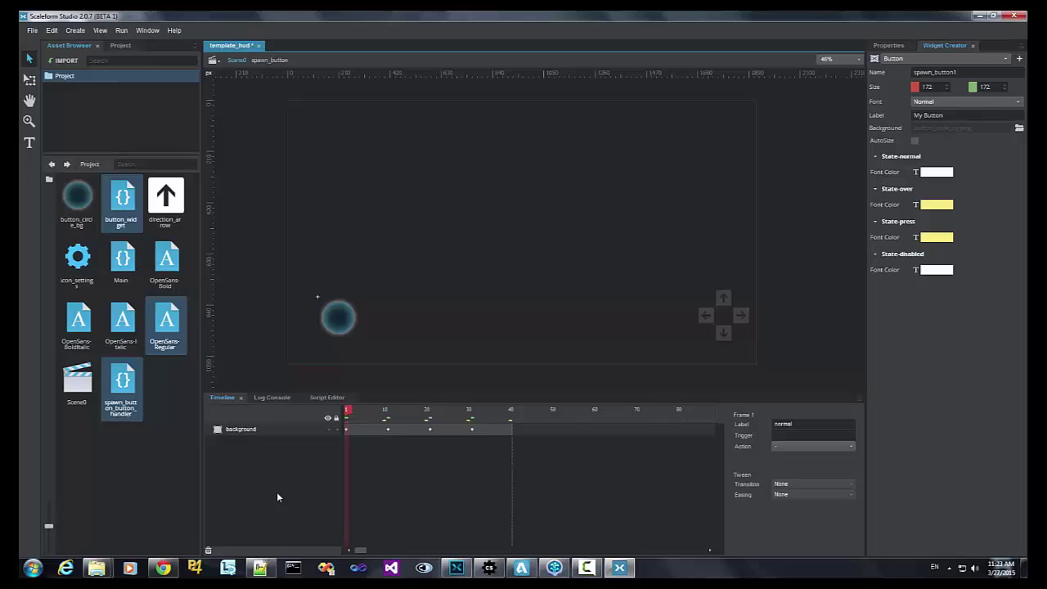
- Add the icon_settings gear image and centre it on the circle background
click(79, 266)
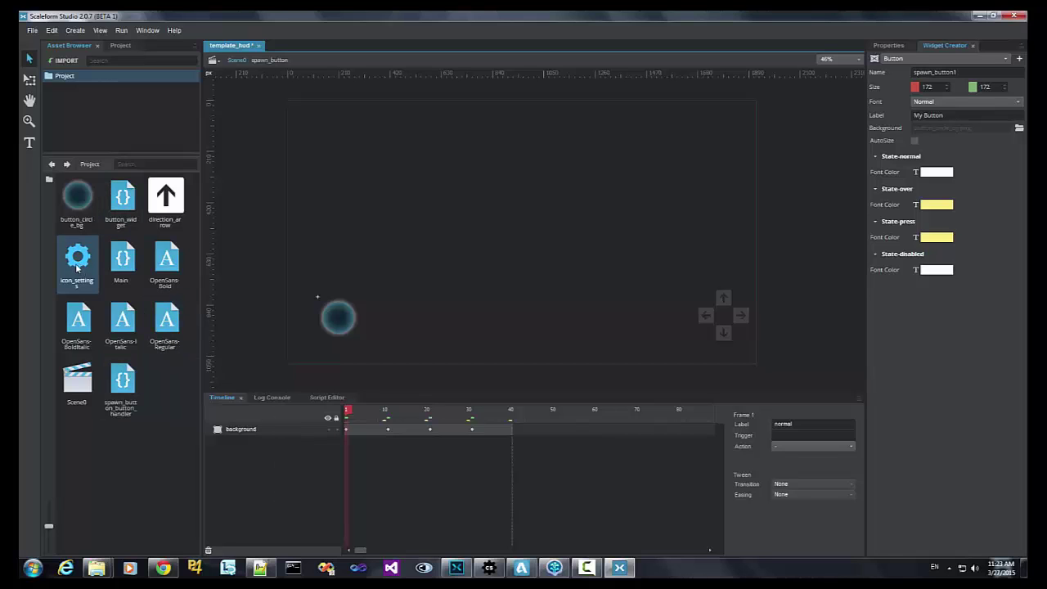
drag(76, 266, 359, 286)
scroll(349, 310, up, 1)
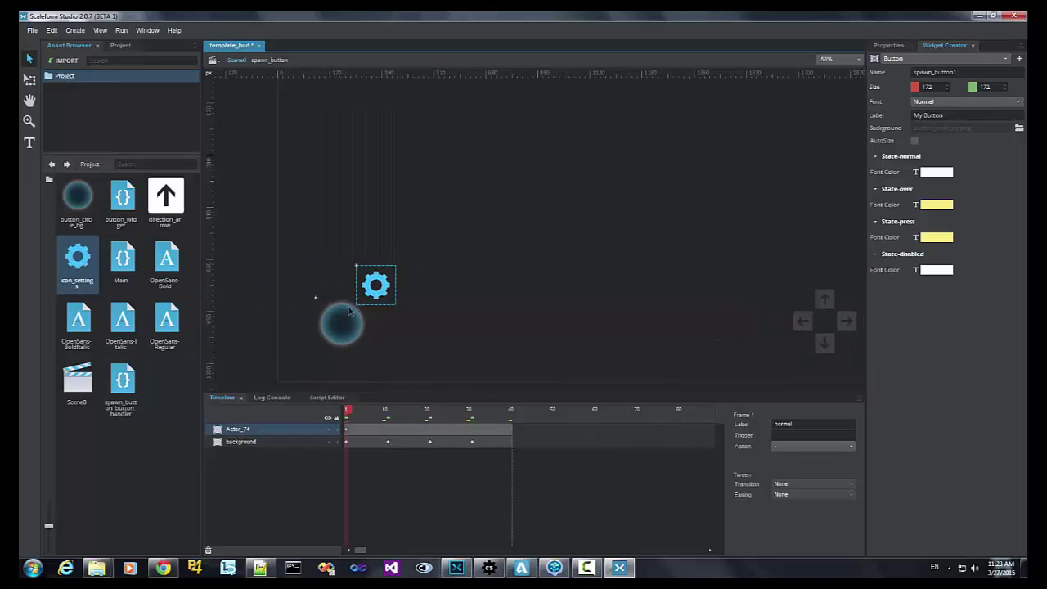
scroll(349, 311, up, 2)
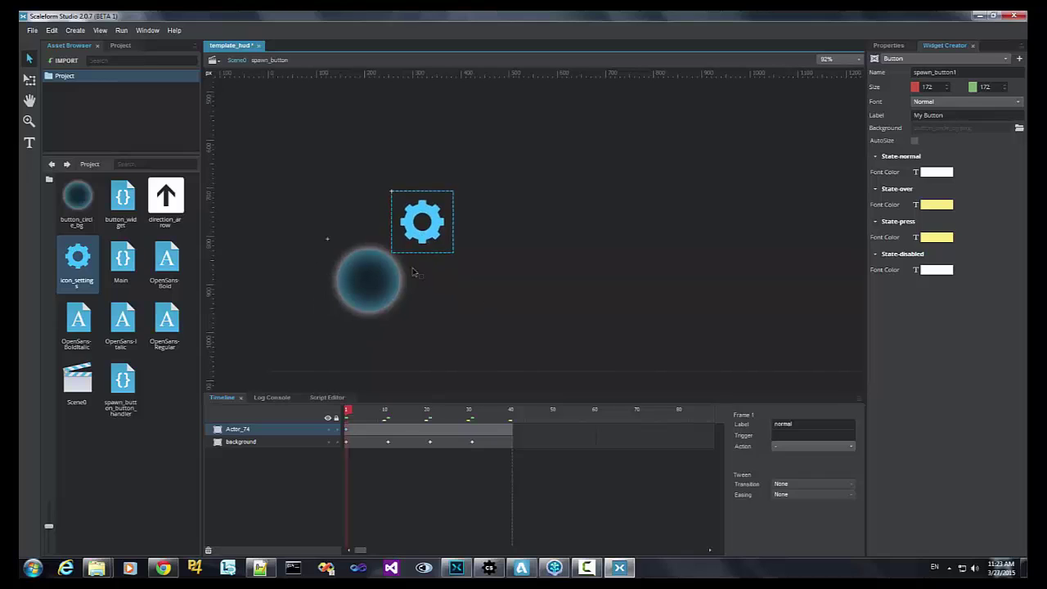
drag(422, 236, 369, 293)
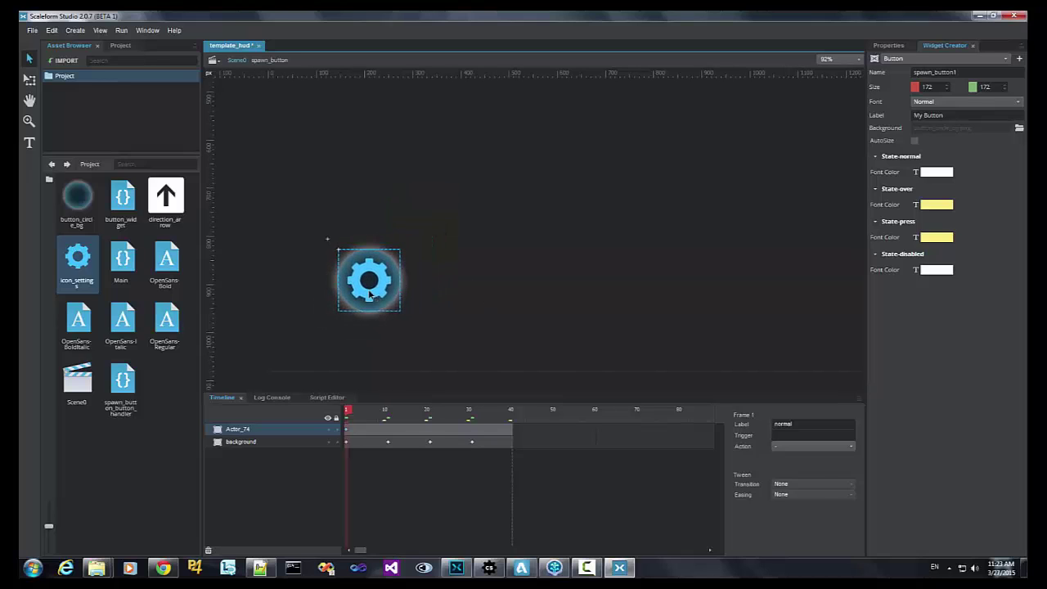
click(891, 46)
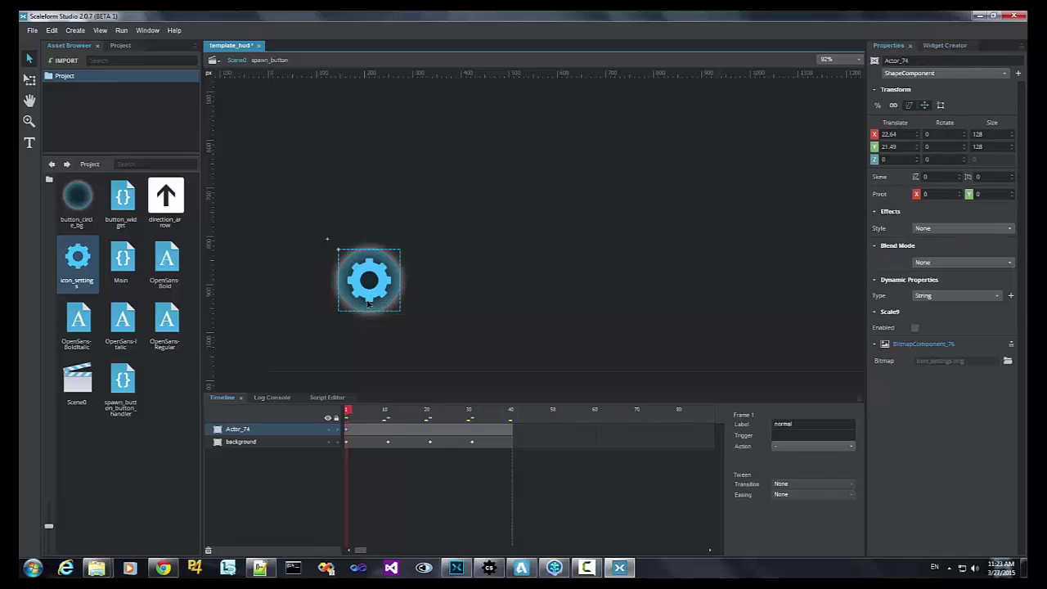
- Preview the over, press and disabled states, returning to the over state at frame 11
click(388, 431)
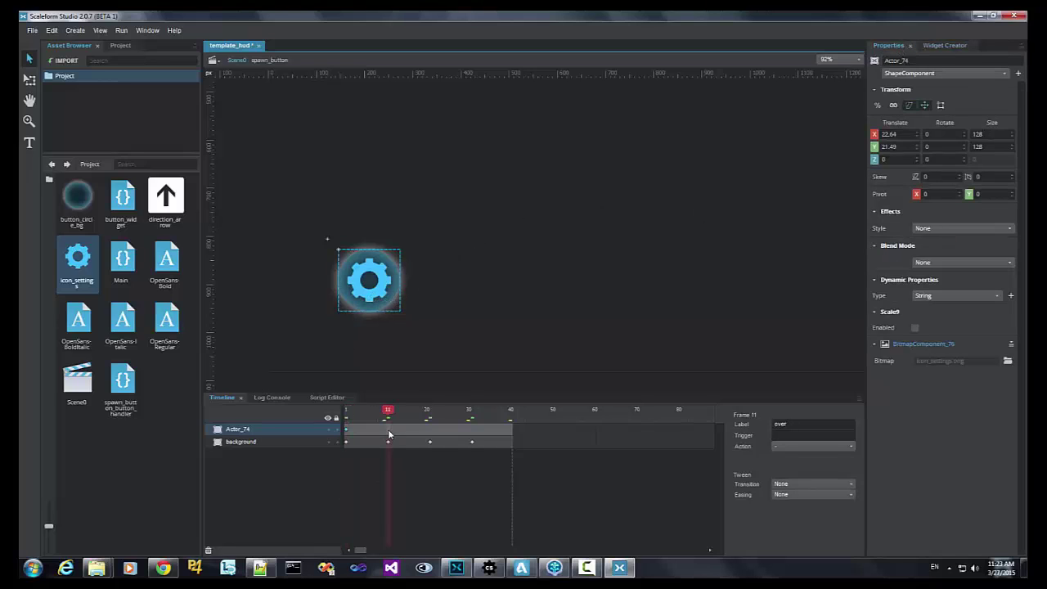
click(429, 431)
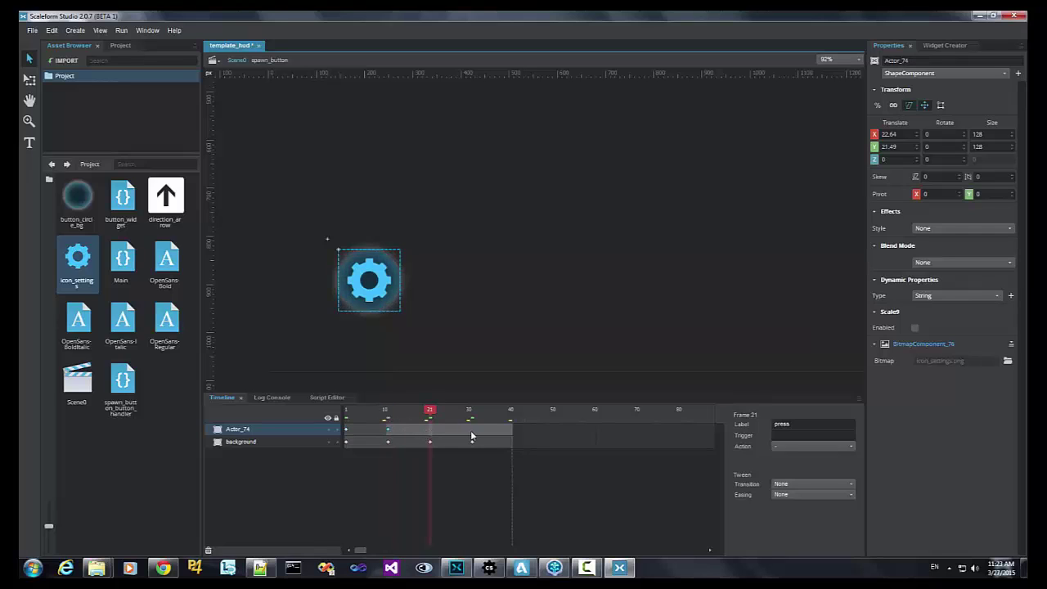
click(473, 431)
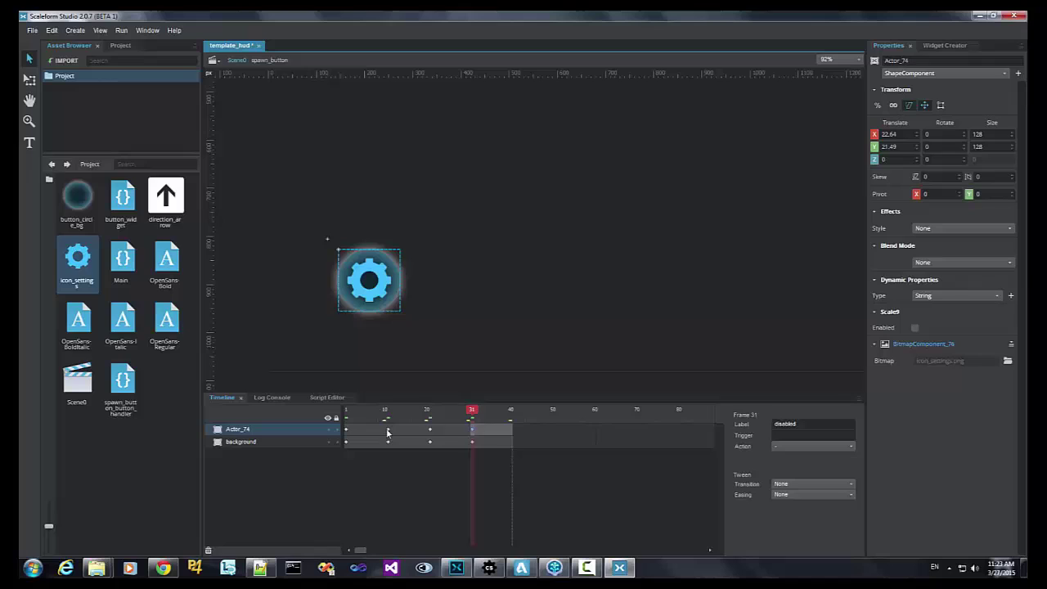
click(389, 430)
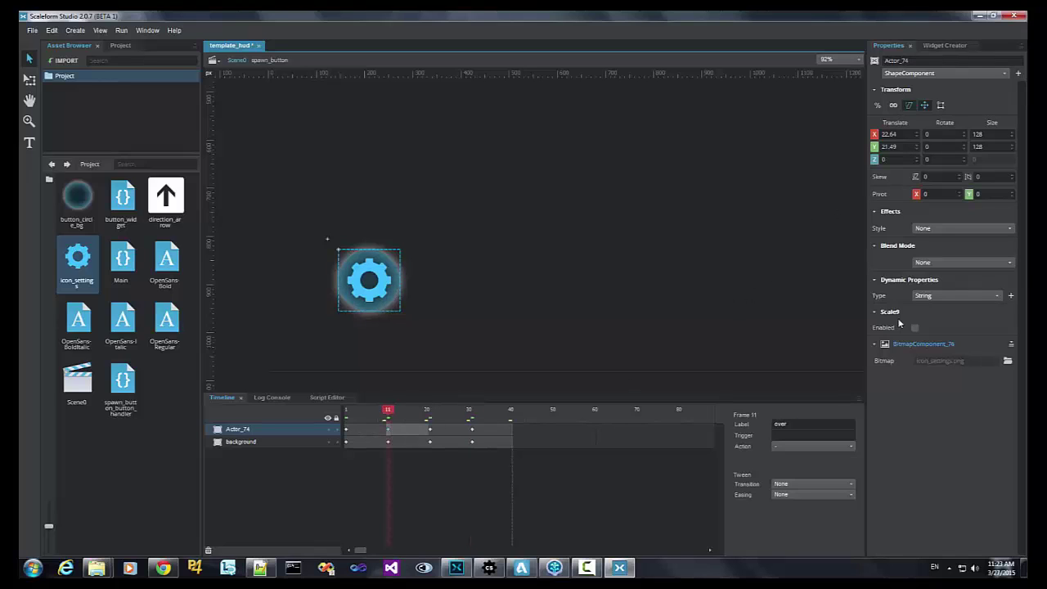
- Give the gear a white Tint effect at 100, then delete the gear actor
click(935, 229)
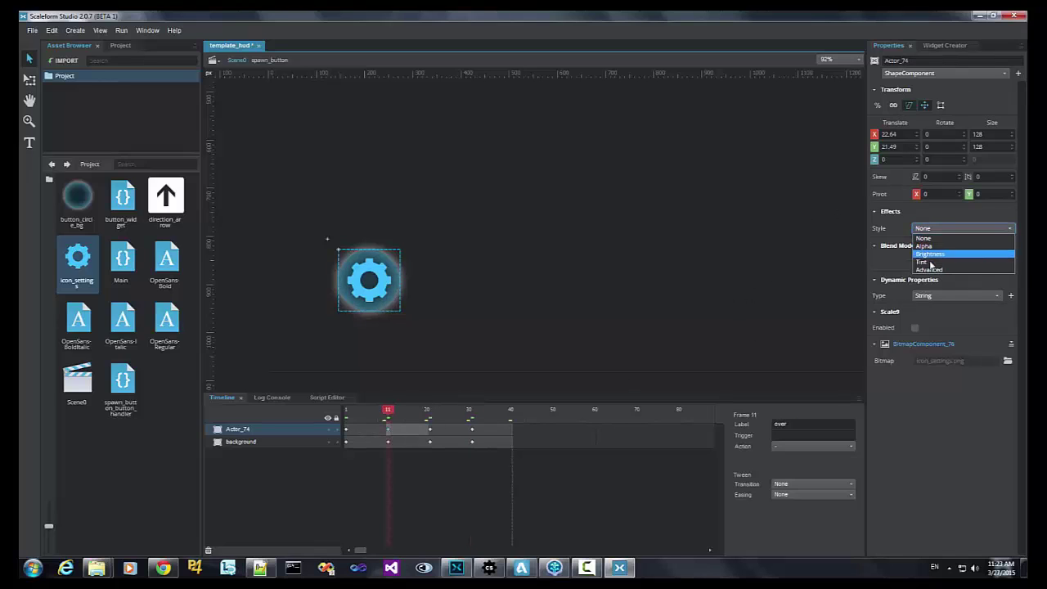
click(928, 261)
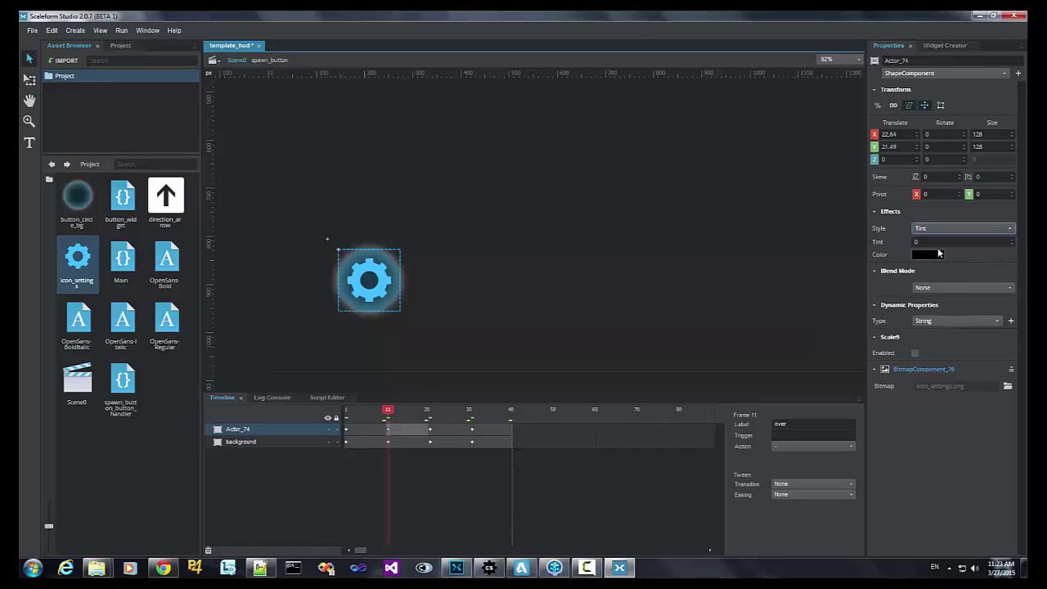
key(Tab)
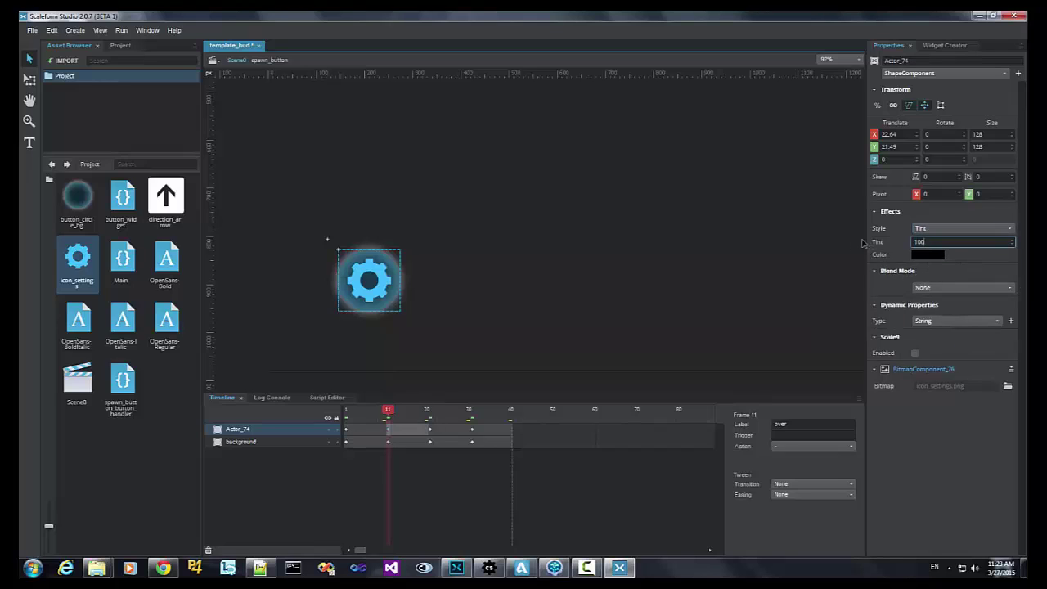
text(100)
key(Return)
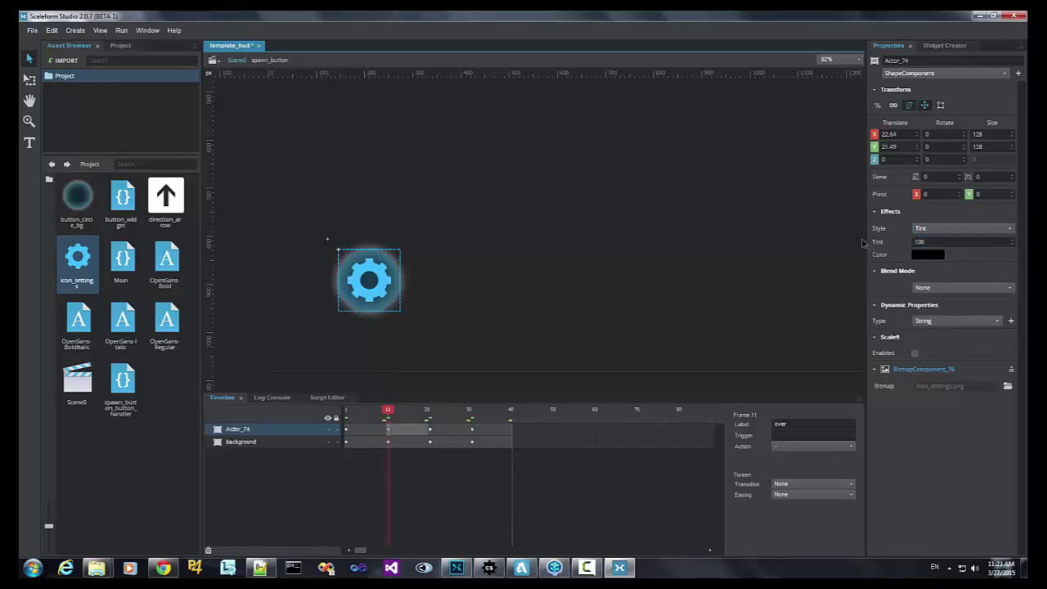
click(925, 259)
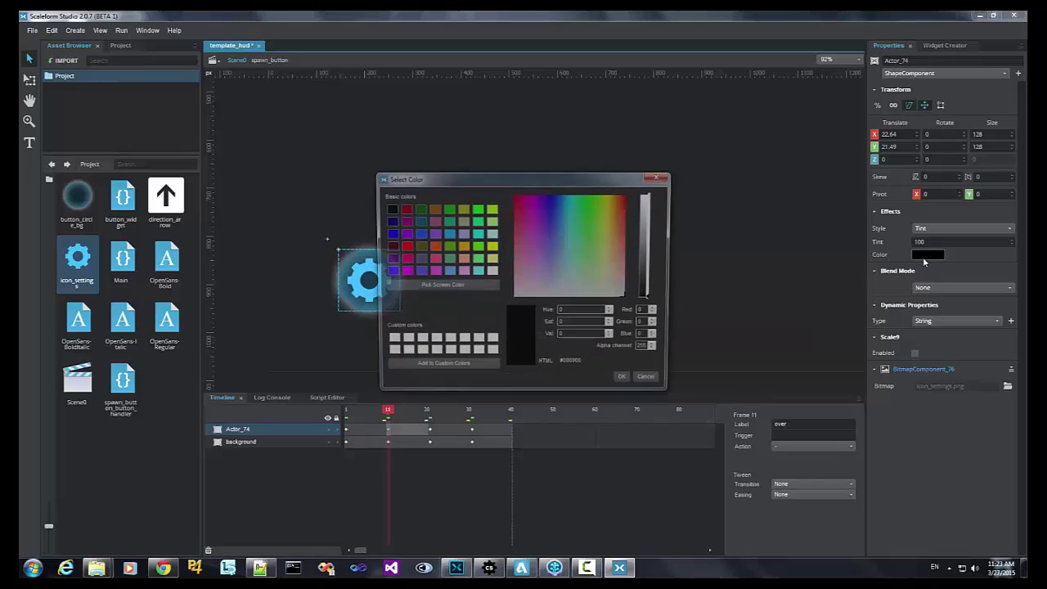
click(491, 272)
click(627, 383)
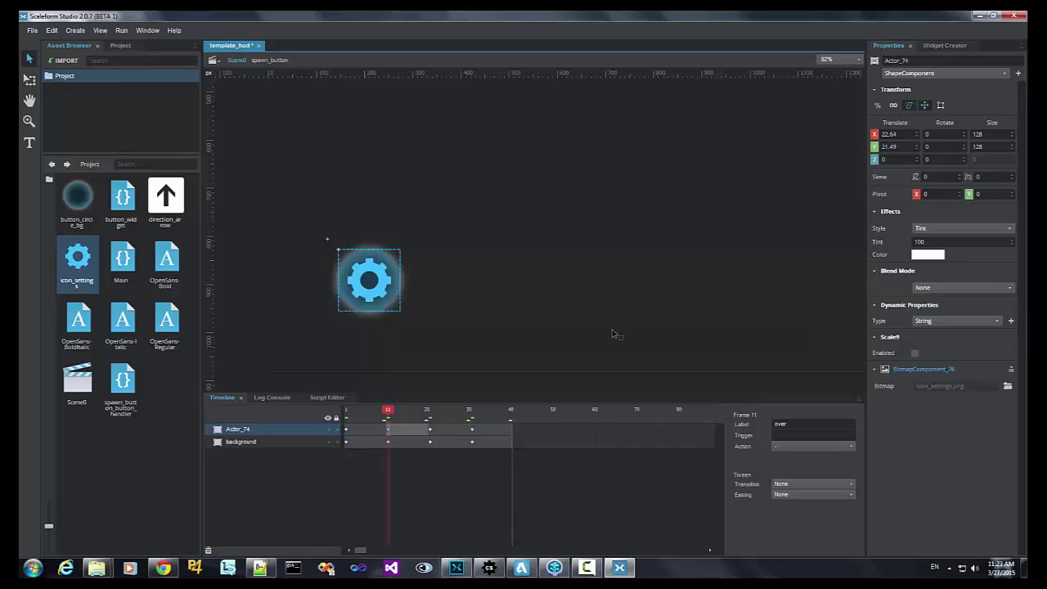
key(Delete)
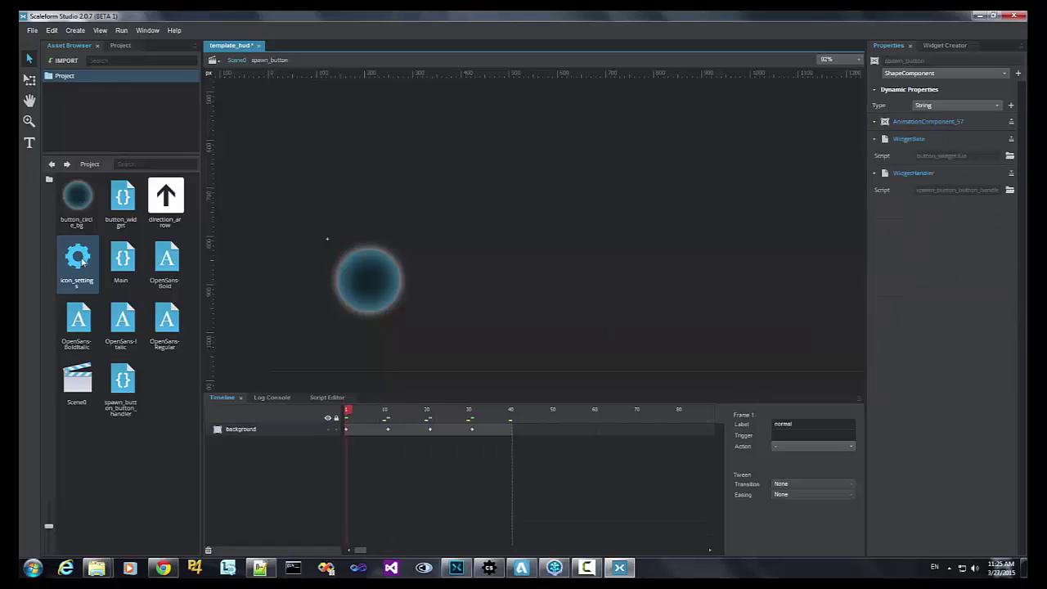
- Re-add the icon_settings gear centred on the circle, then return to Scene0 fitted in view
drag(81, 262, 386, 243)
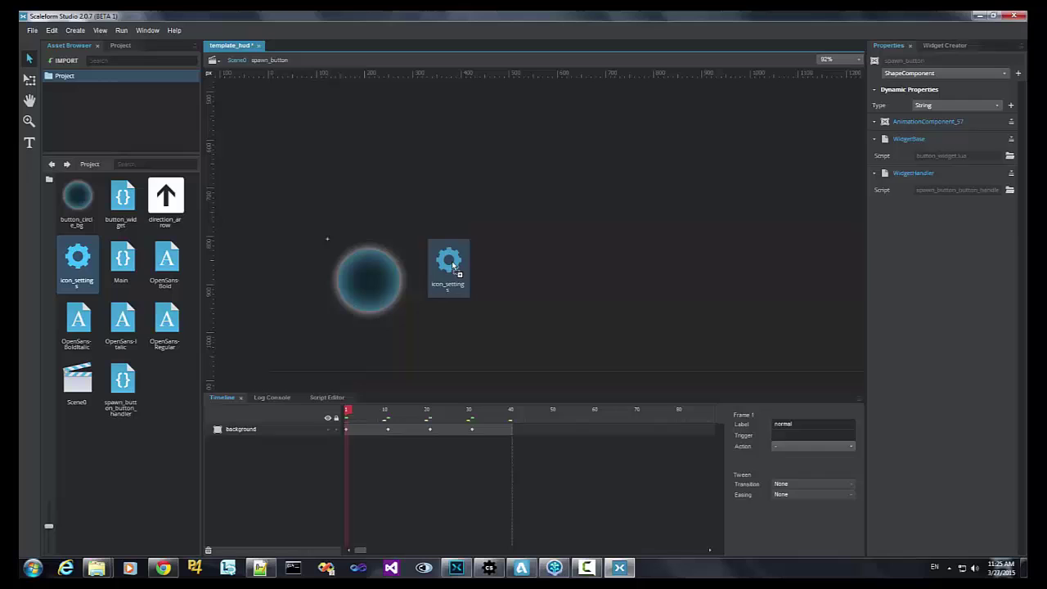
drag(452, 264, 376, 297)
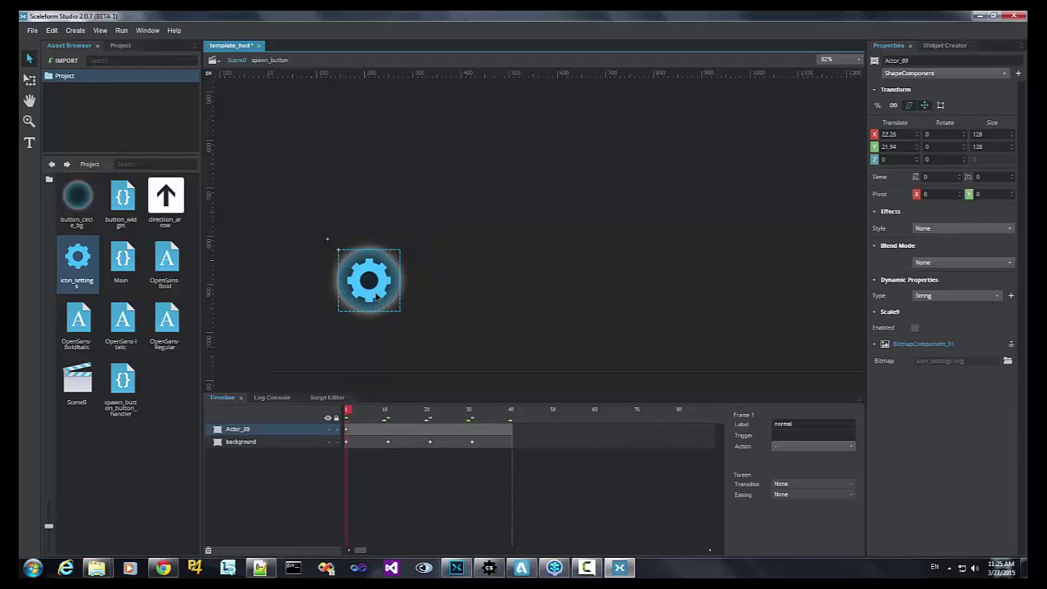
click(237, 62)
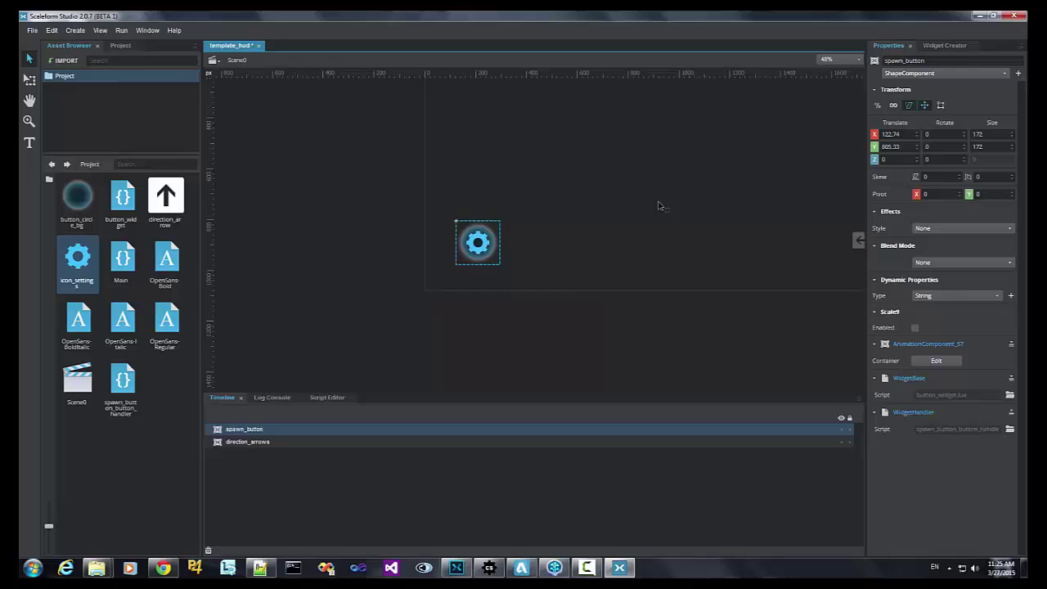
key(f)
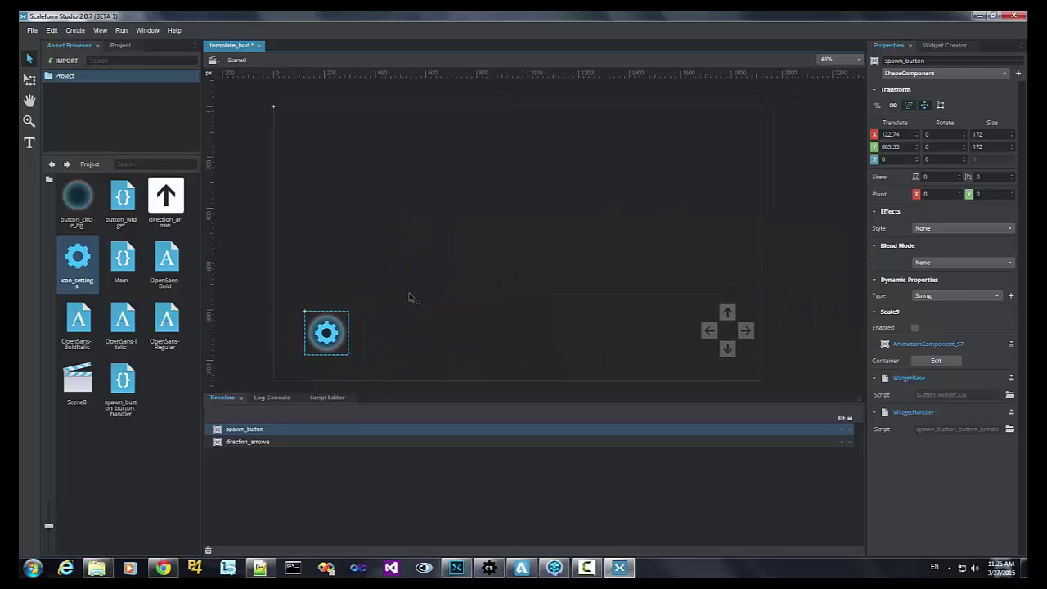
- Draw a text box near the stage's top-right corner with text size 48
click(413, 262)
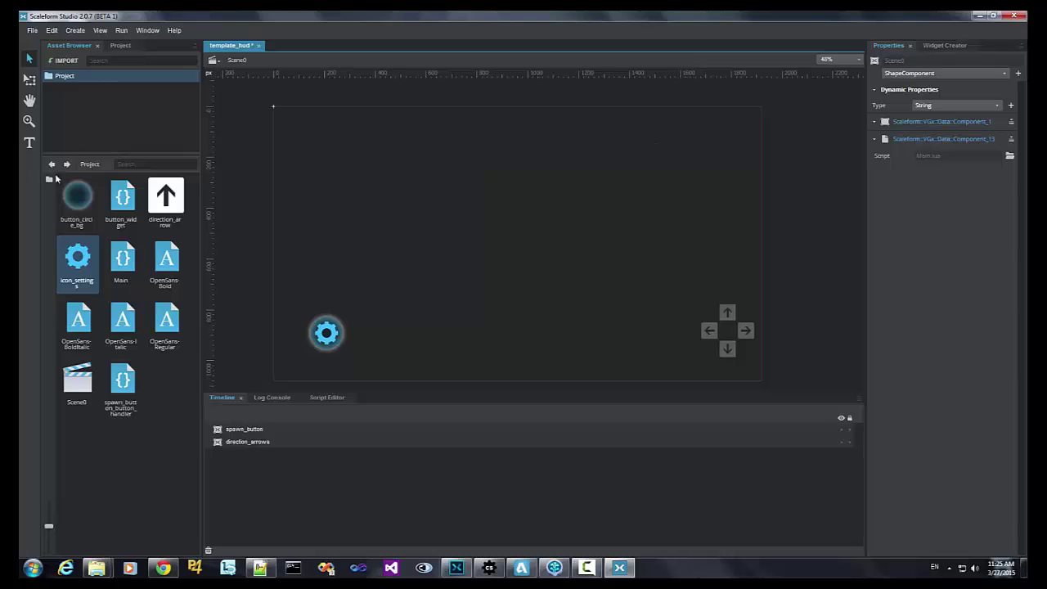
click(31, 140)
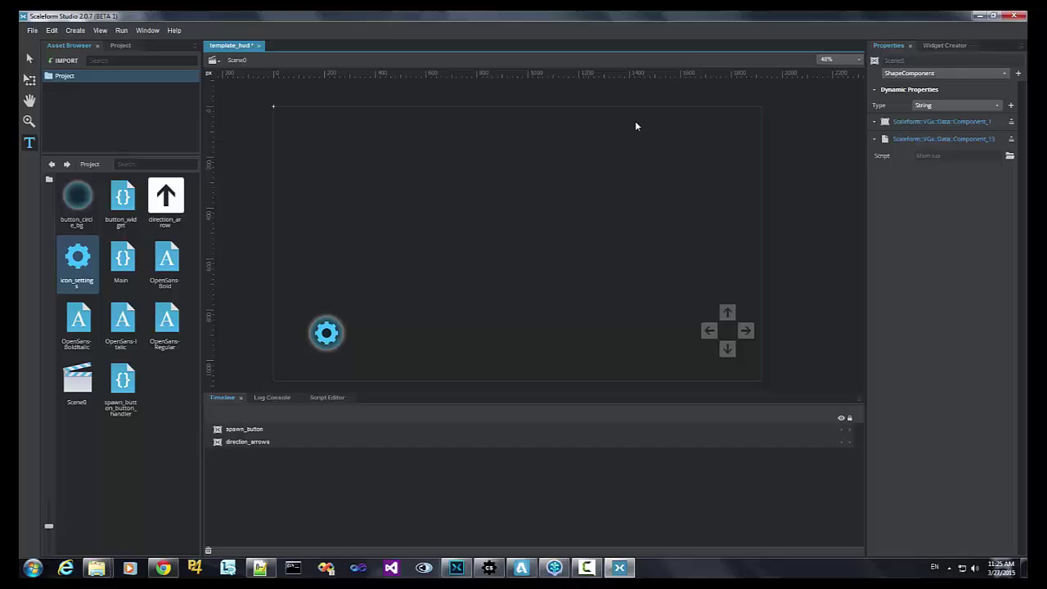
drag(635, 124, 742, 143)
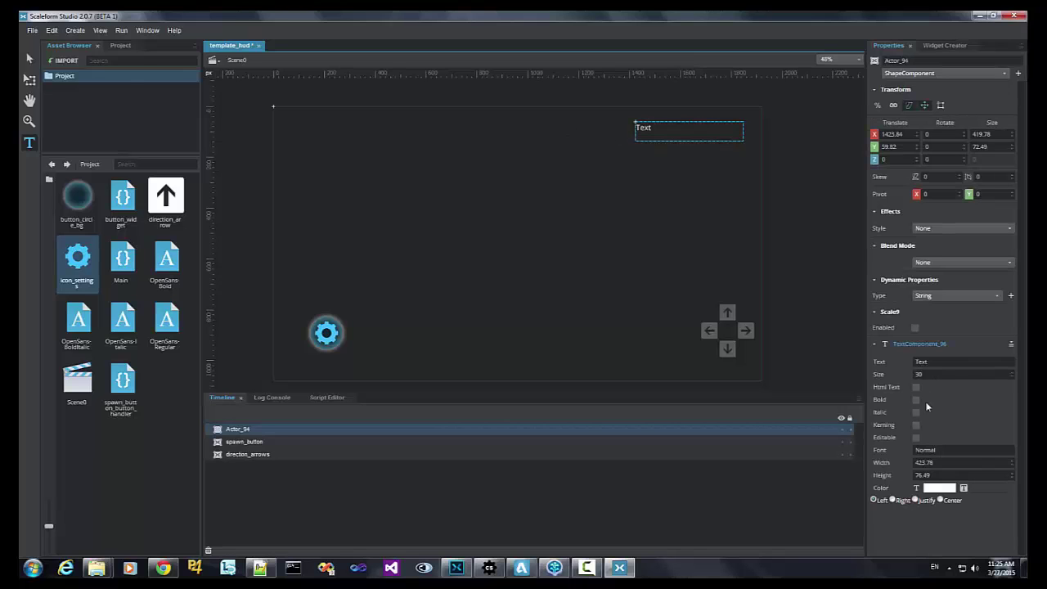
click(869, 373)
text(64)
key(Return)
click(870, 374)
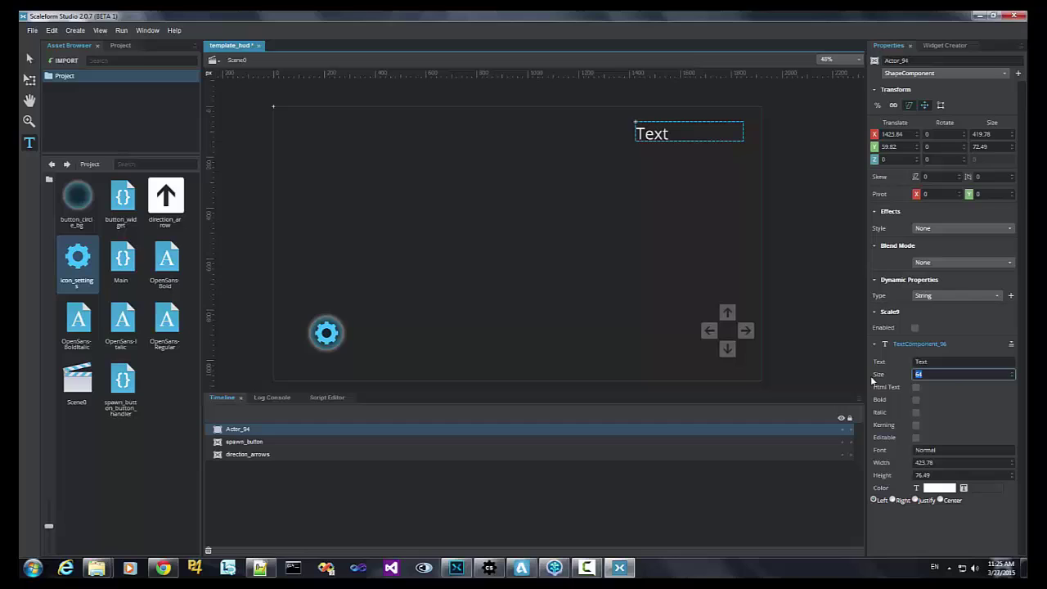
text(48)
key(Return)
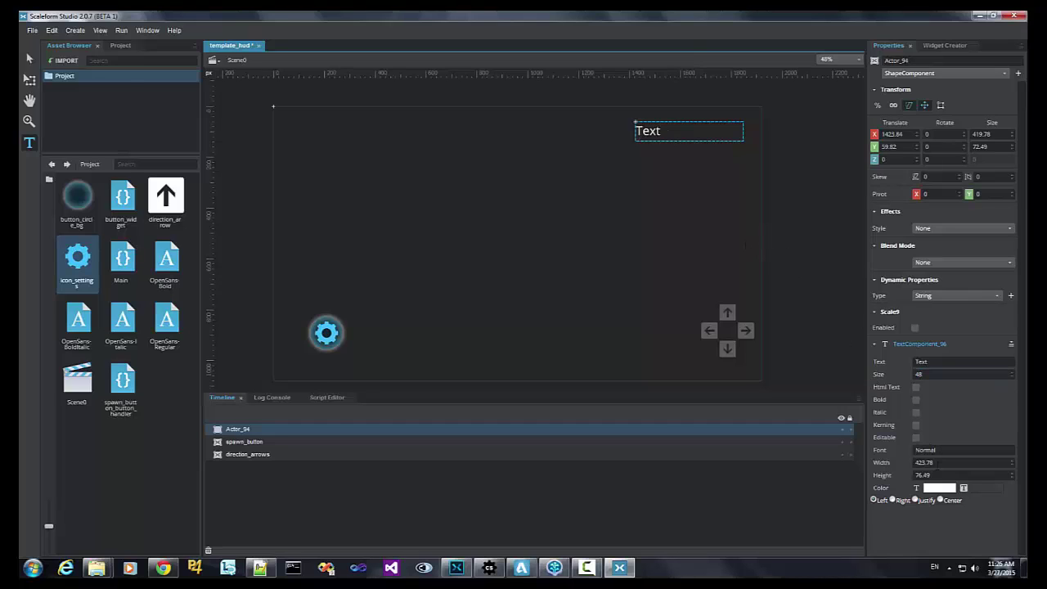
- Make the label read 0 and rename it counter
click(857, 362)
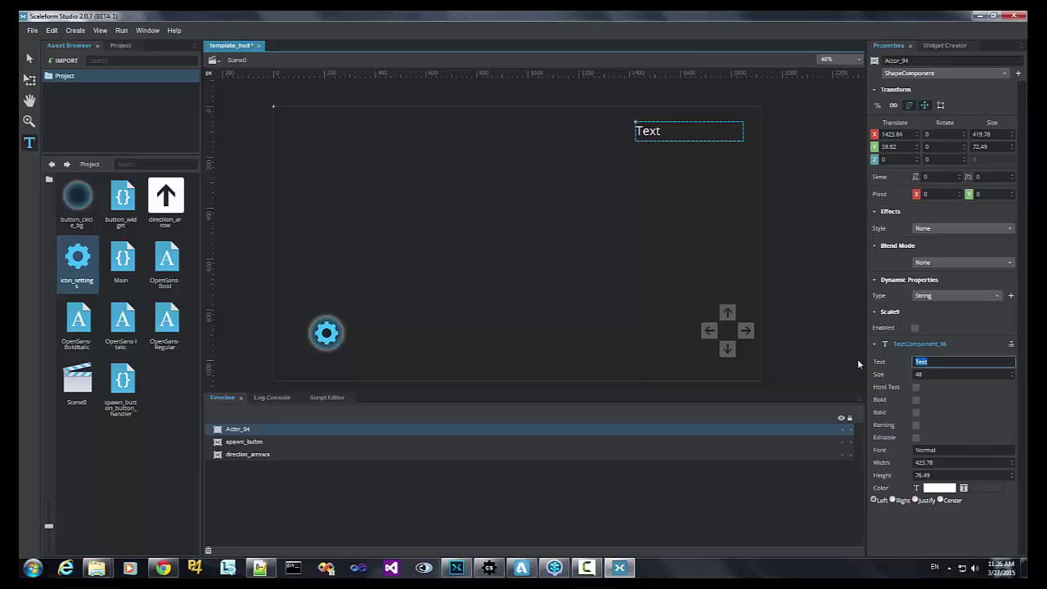
text(0)
key(Return)
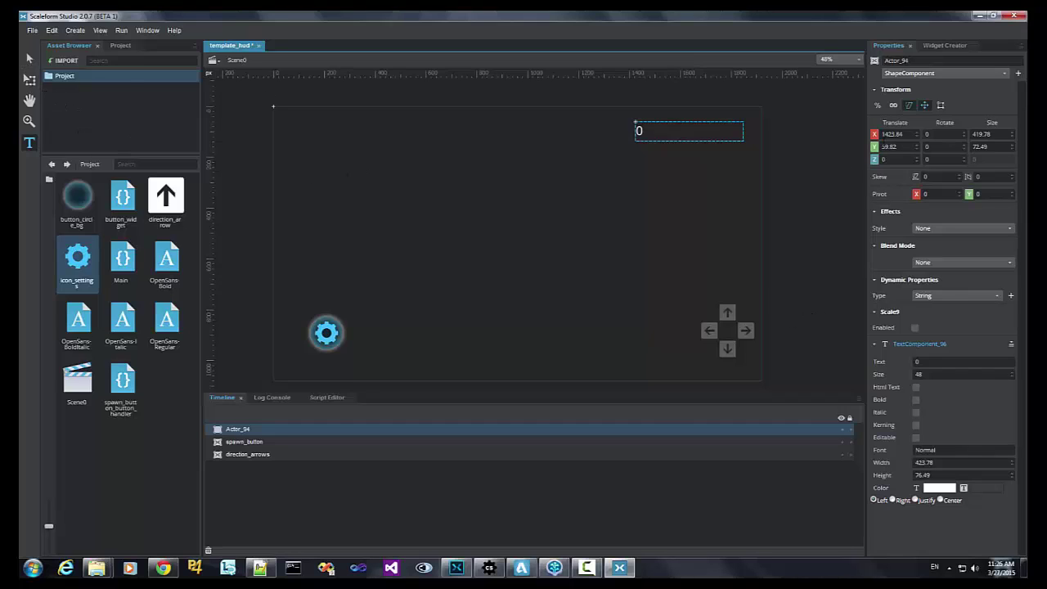
click(918, 61)
text(counter)
key(Return)
key(Escape)
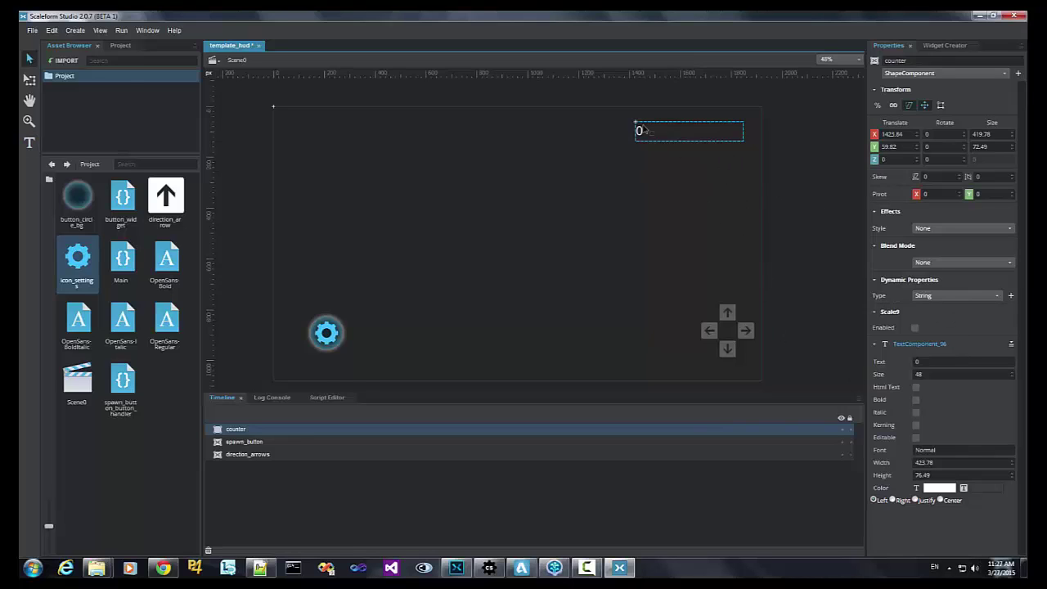
- Set the counter text colour to dark blue #00007F, then select the gear spawn button
click(940, 489)
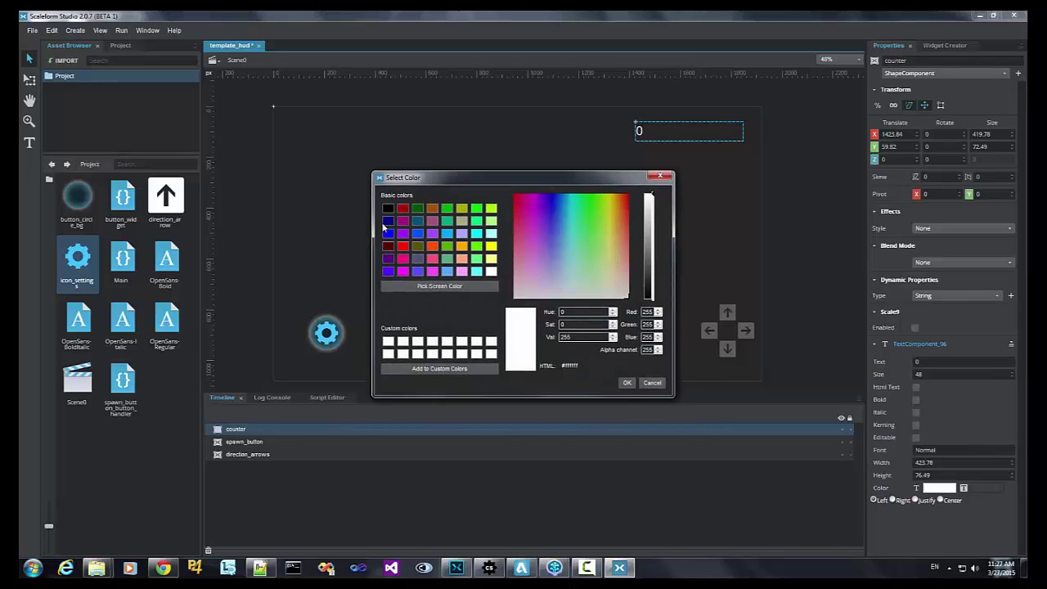
click(387, 221)
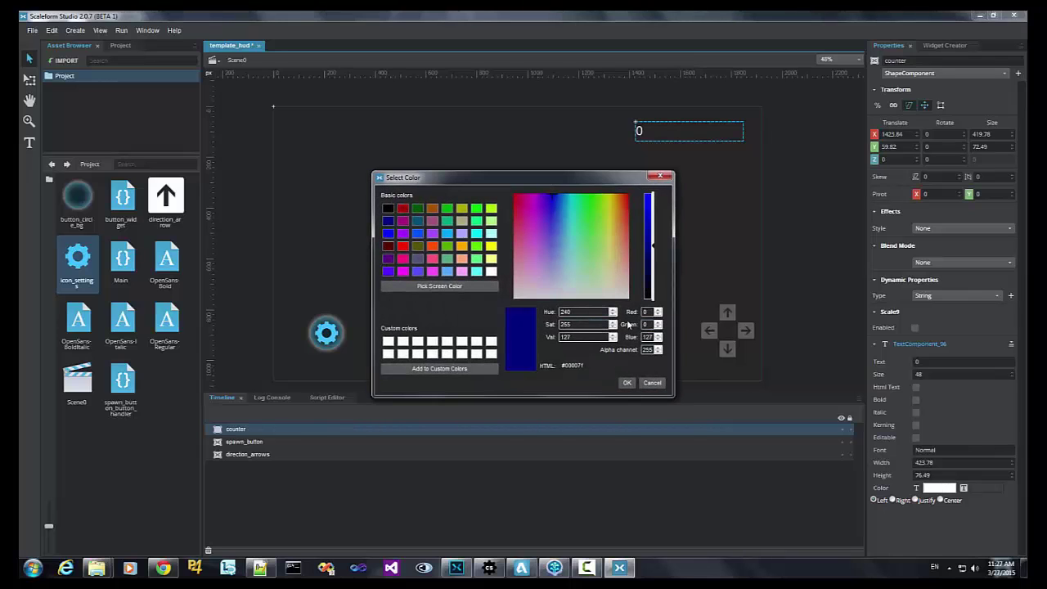
click(627, 384)
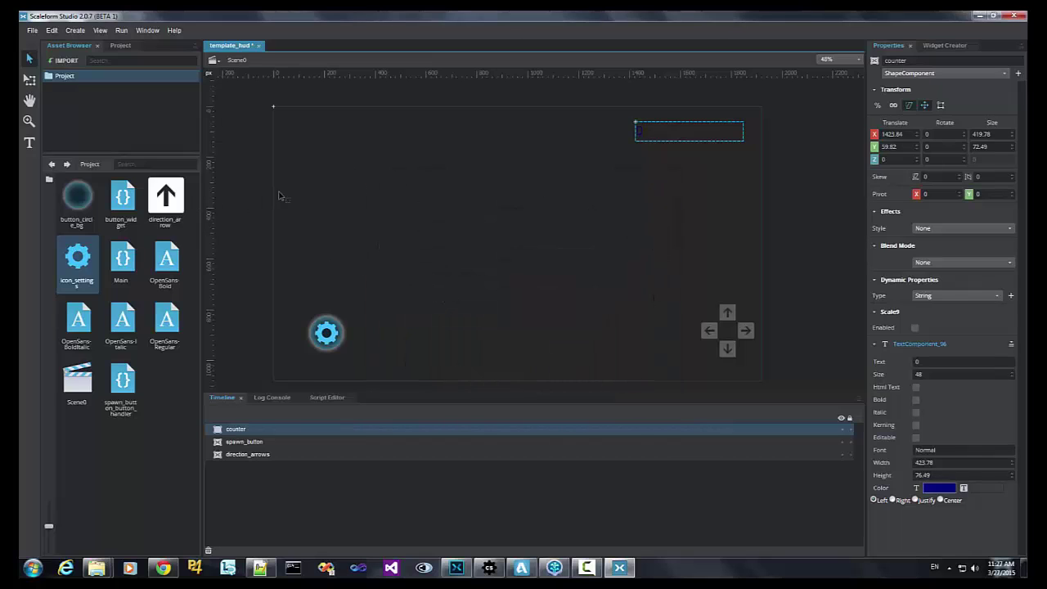
click(326, 341)
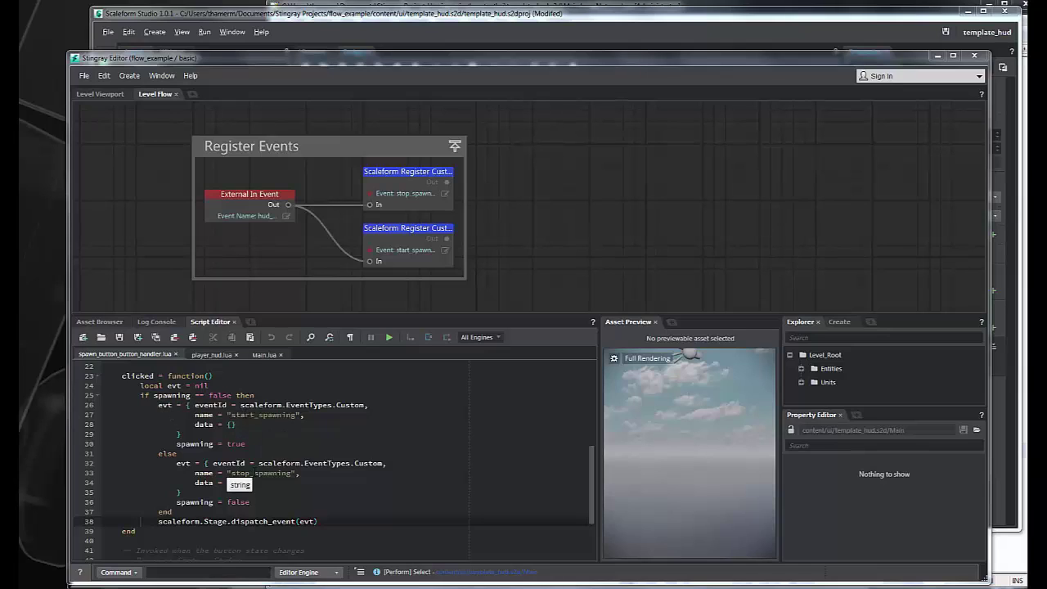
- Highlight the line setting spawning to true, then the dispatch_event(evt) line in spawn_button_button_handler.lua
drag(245, 443, 161, 444)
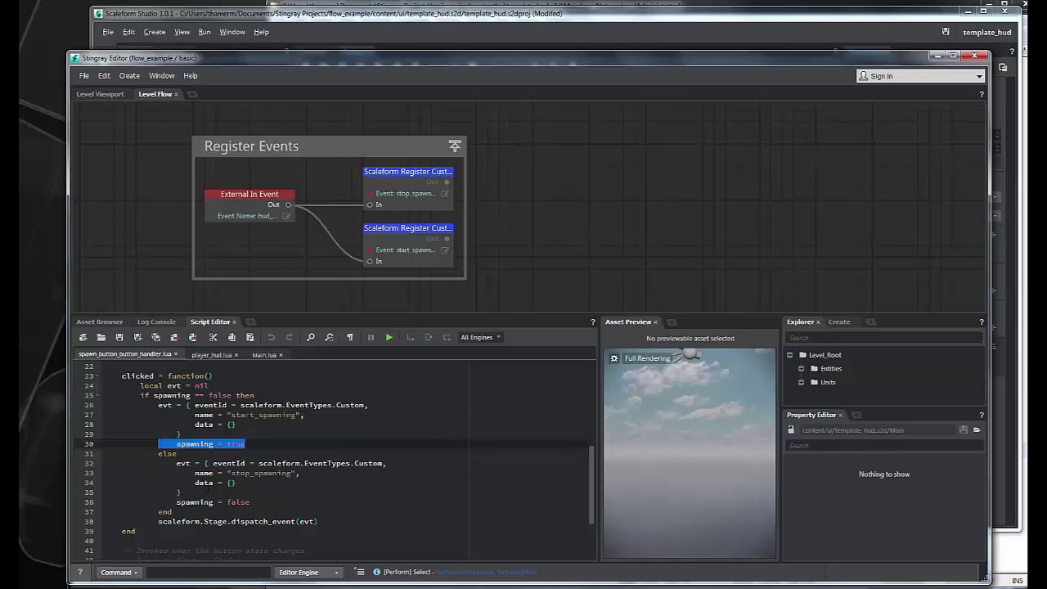
click(328, 520)
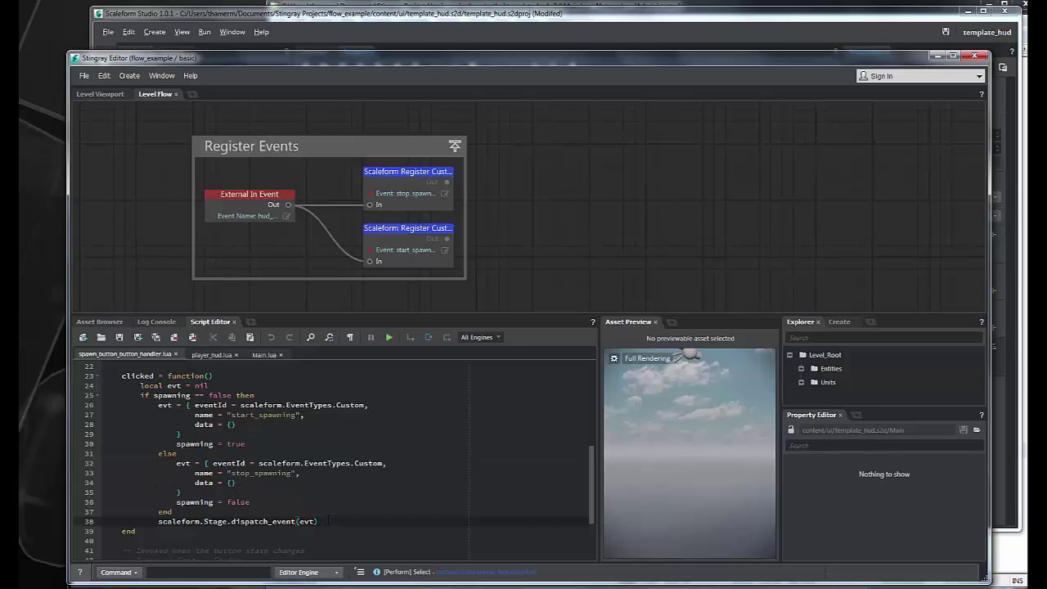
triple_click(328, 520)
key(shift+Left)
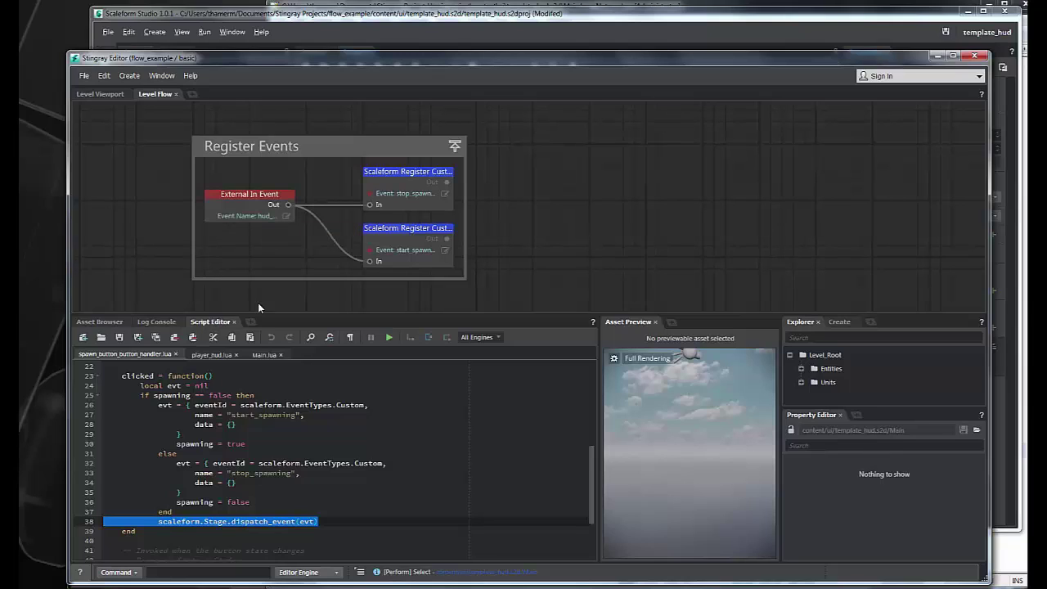
- In player_hud.lua, highlight the hud_loaded trigger_event line and the window focus block on lines 76-80
click(211, 354)
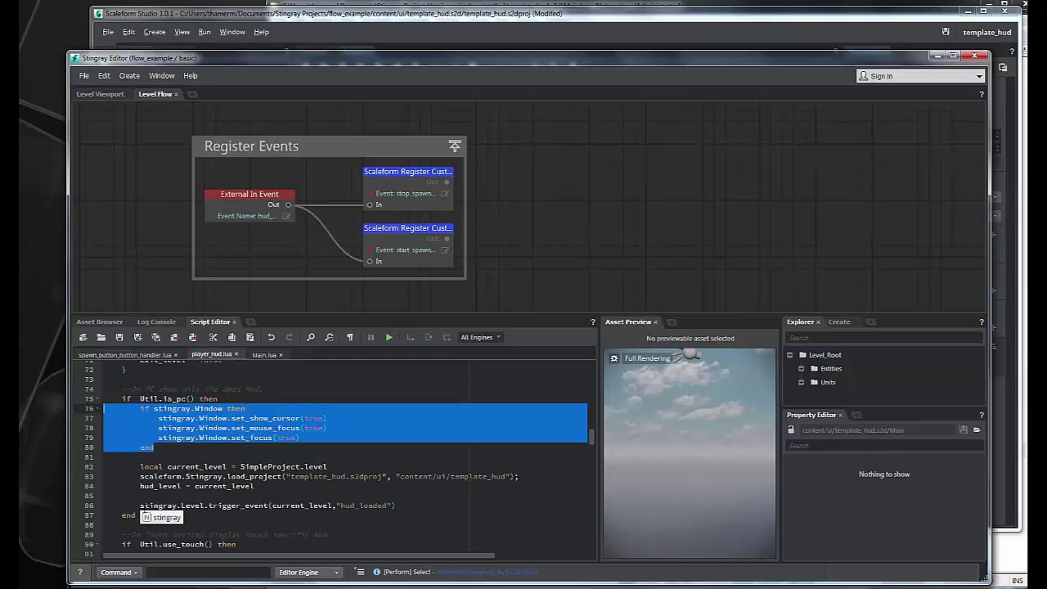
mouse_move(225, 476)
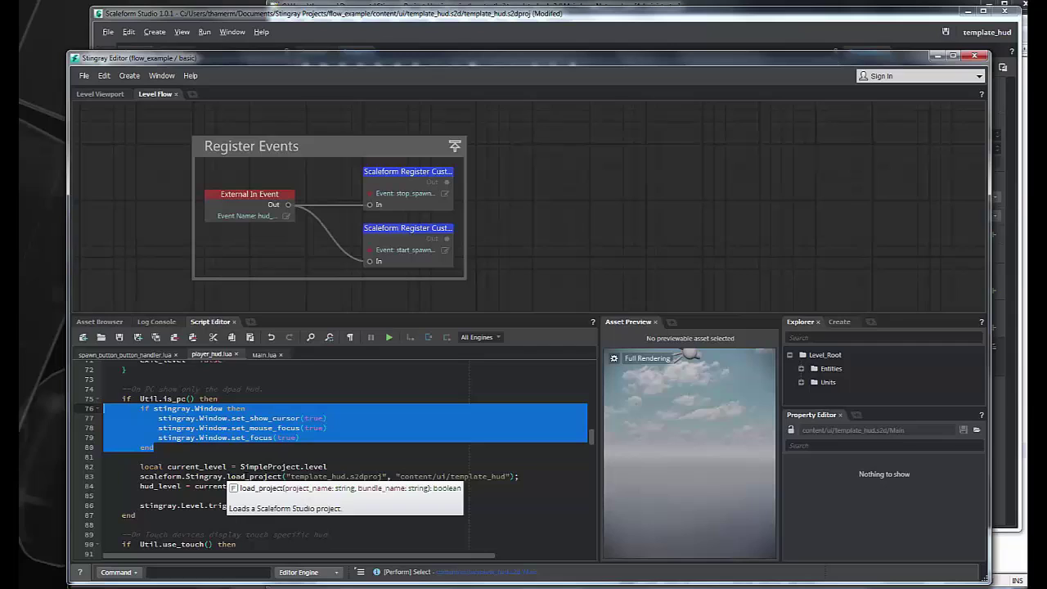
drag(140, 506, 396, 506)
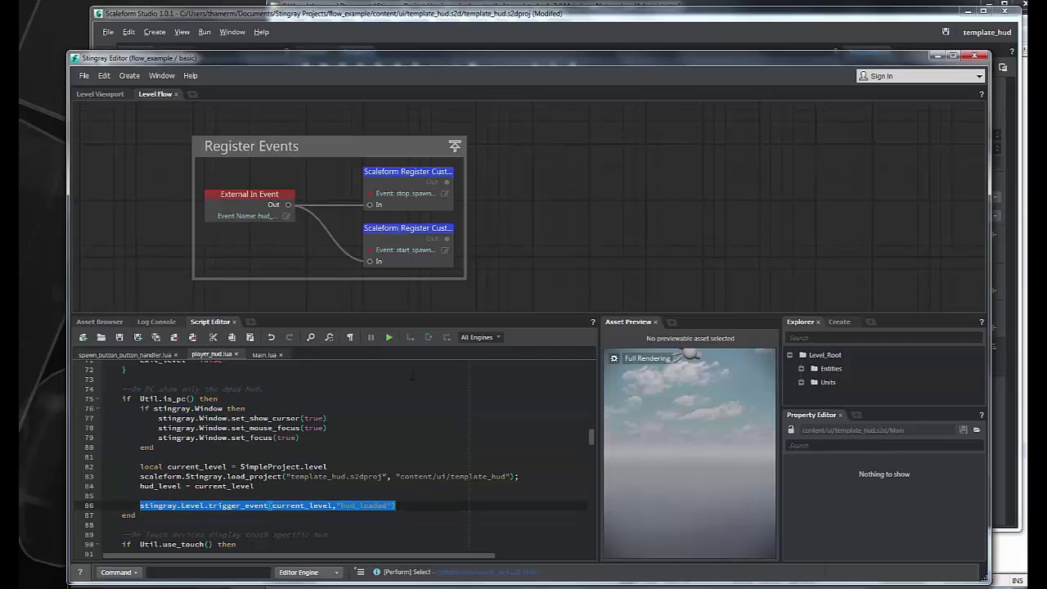
drag(165, 450, 113, 409)
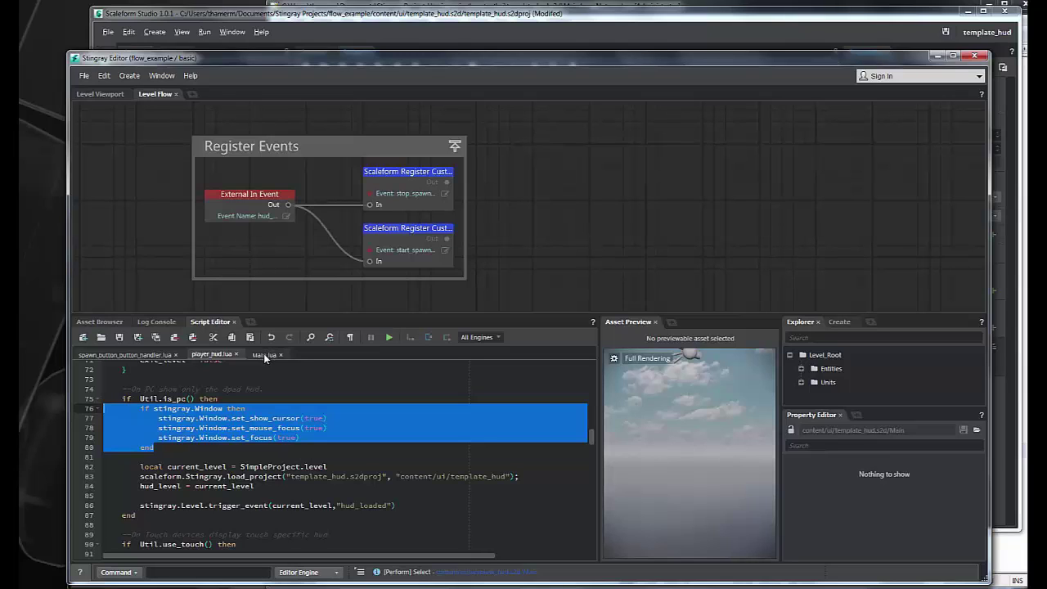
- Pan the Level Flow canvas to bring the Spawn Cubes group into view
drag(573, 151, 515, 295)
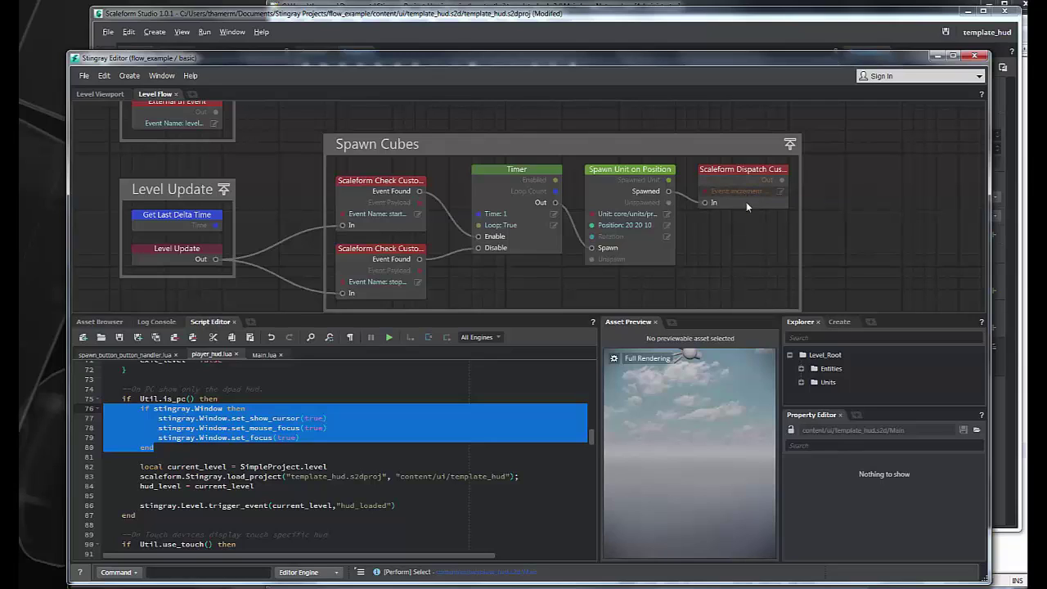
- Set the Scaleform Dispatch Custom Event node's Event name to increment_counter:1 and confirm it
click(780, 193)
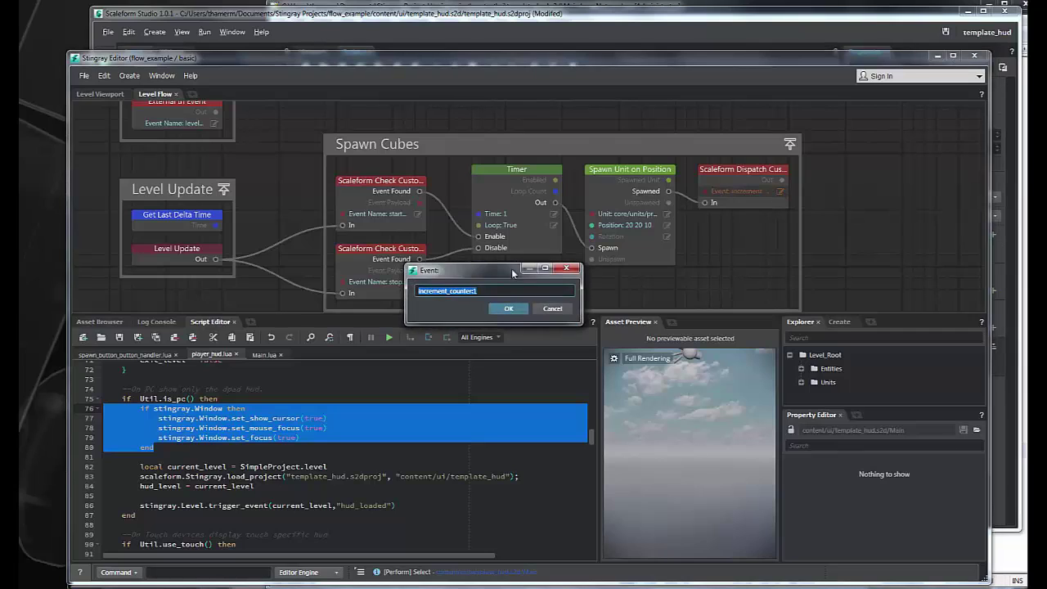
drag(498, 277, 625, 150)
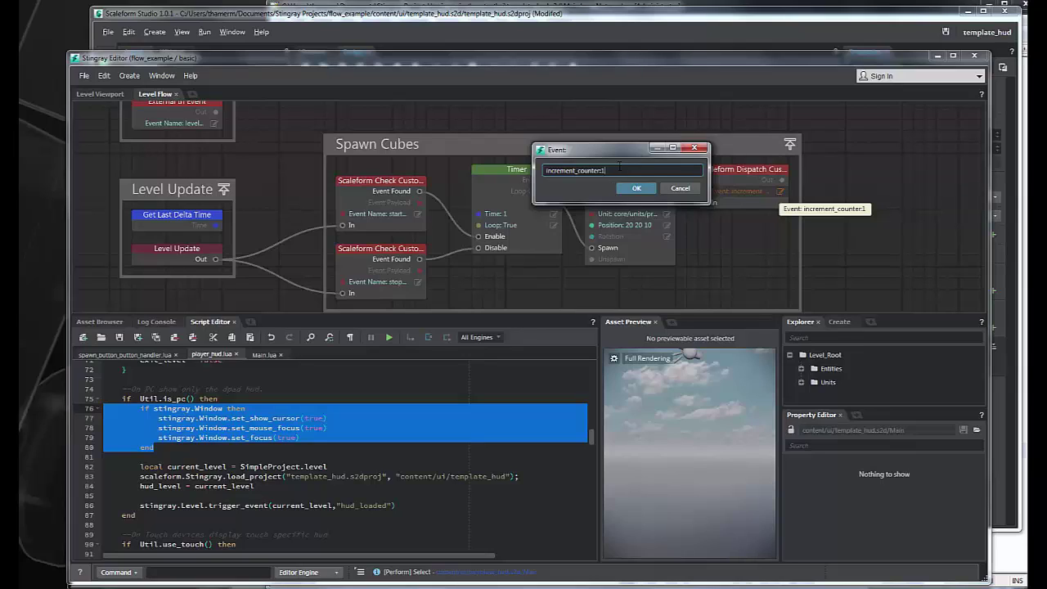
double_click(573, 170)
click(623, 170)
click(636, 188)
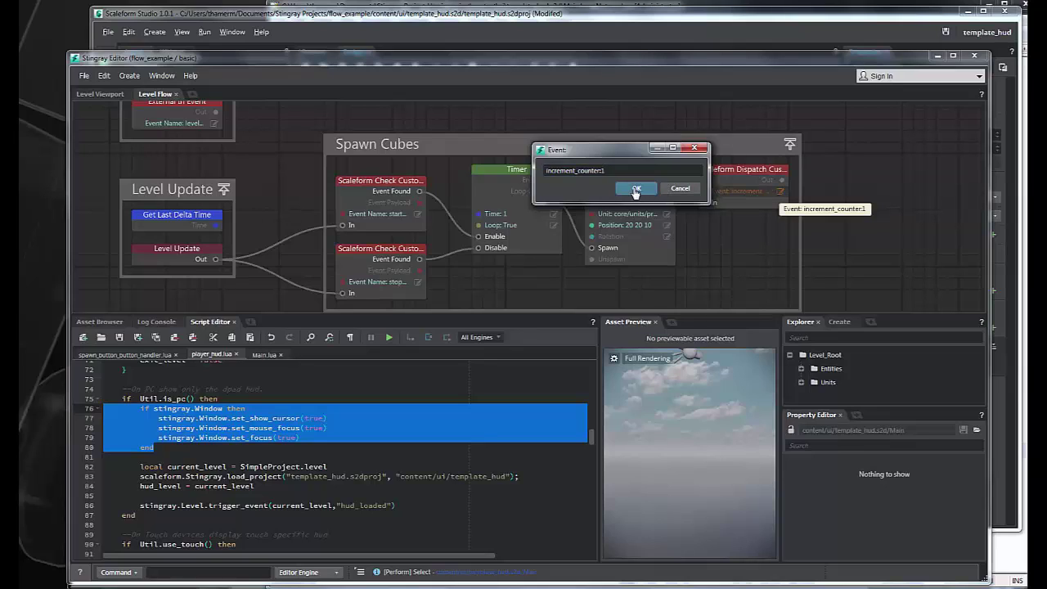
click(632, 189)
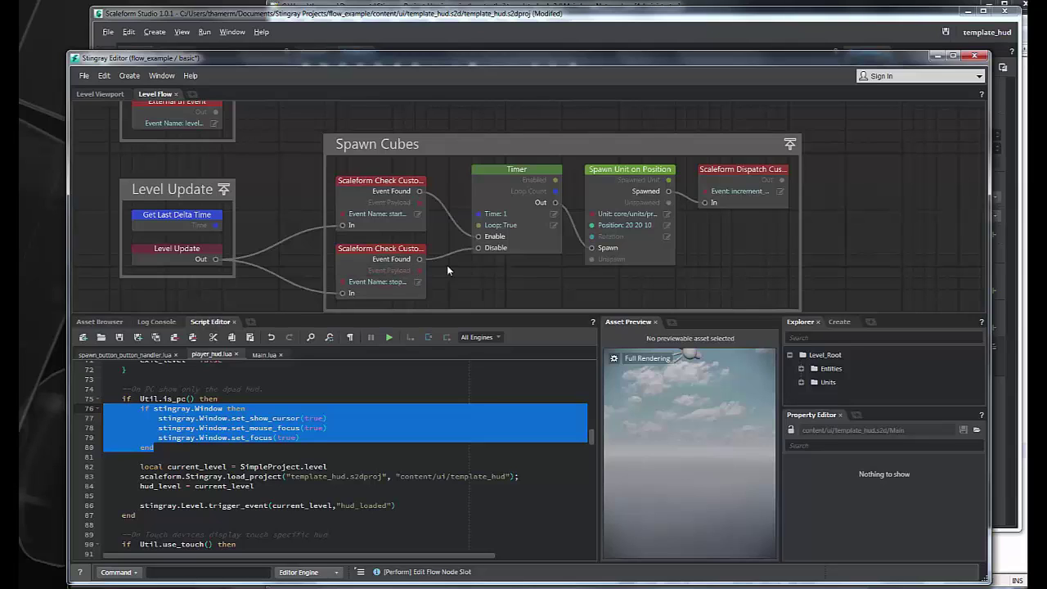
- Switch to Main.lua and scroll down to the HUD counter setup code
scroll(448, 264, down, 1)
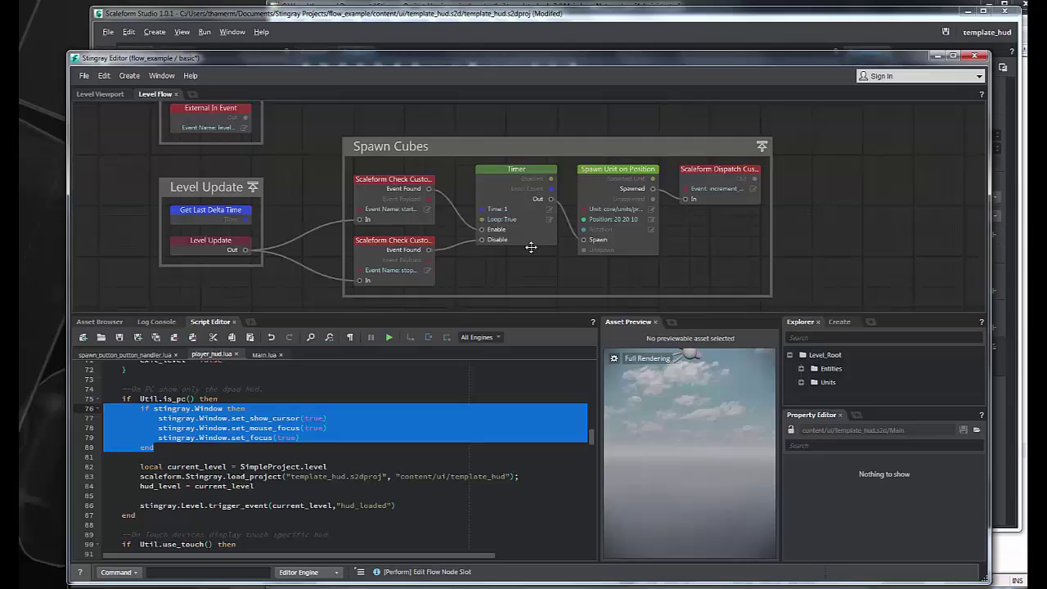
scroll(530, 243, down, 2)
scroll(535, 227, up, 1)
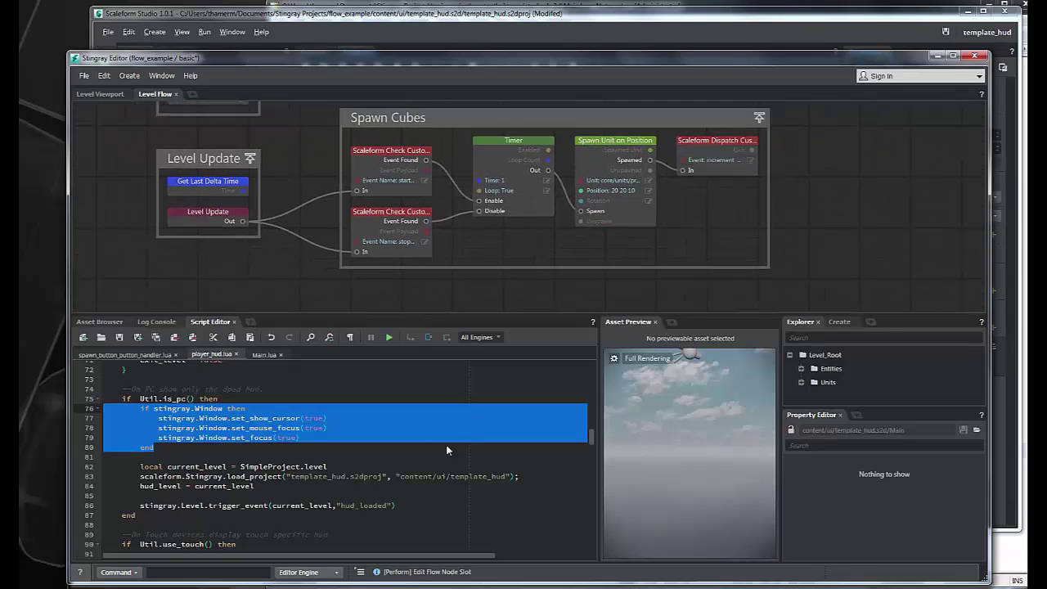
click(261, 355)
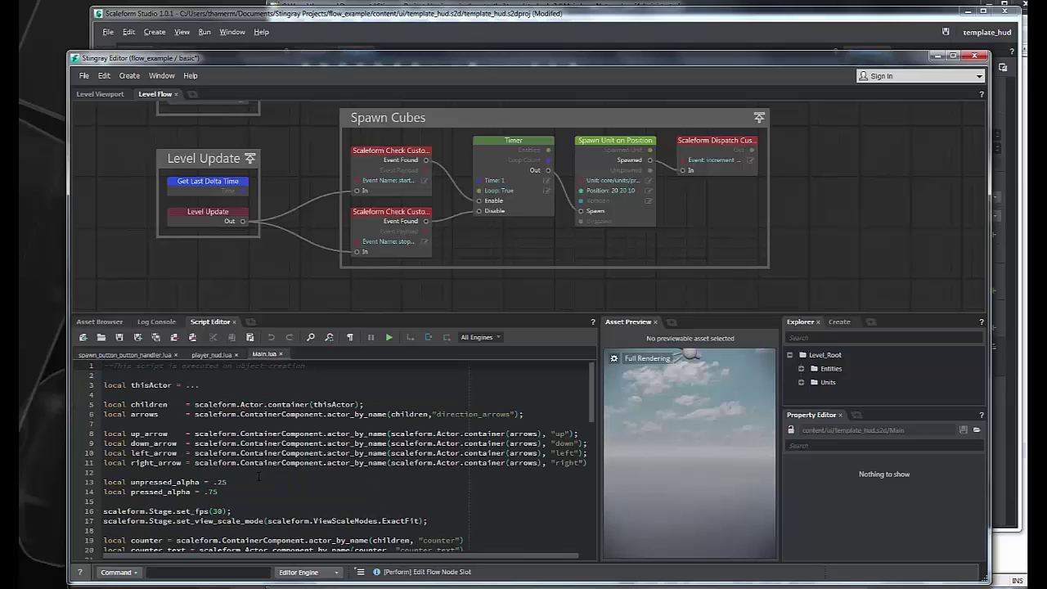
scroll(260, 476, down, 2)
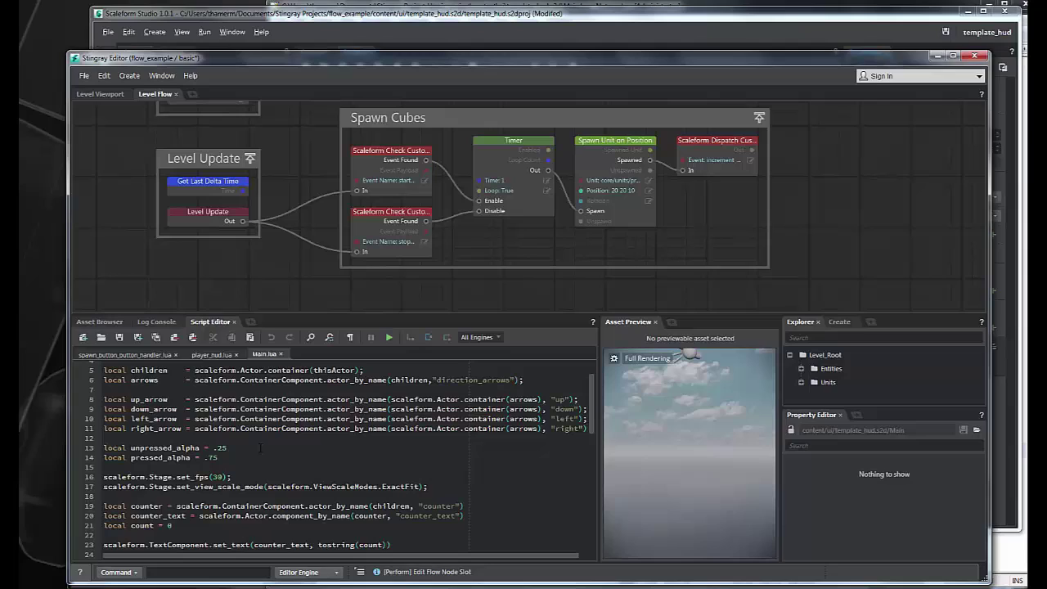
scroll(285, 446, down, 2)
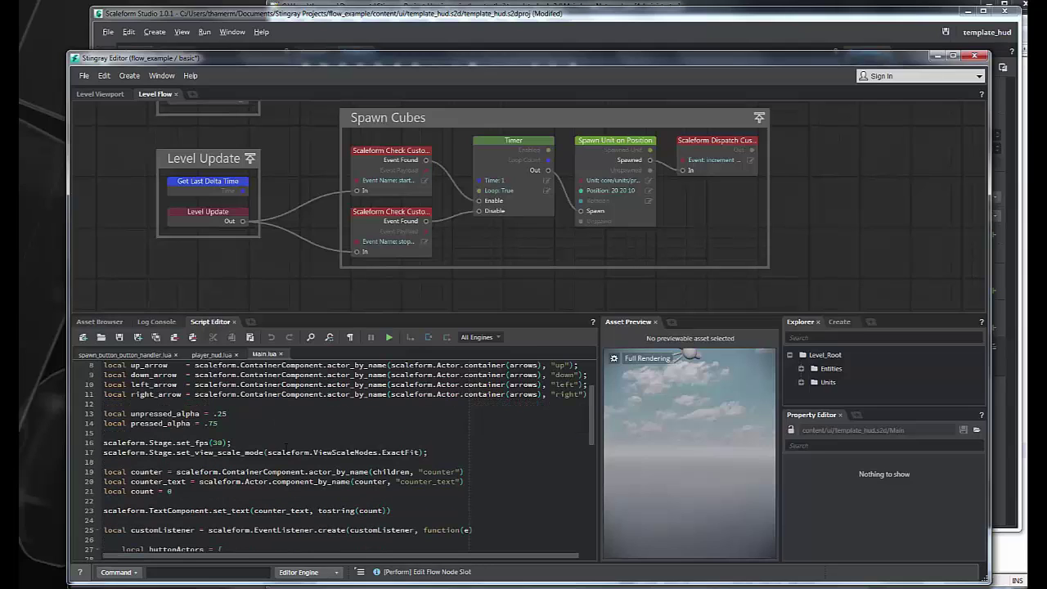
- Highlight lines 19–23, including local count = 0 and the TextComponent call, then scroll further down
drag(391, 510, 90, 473)
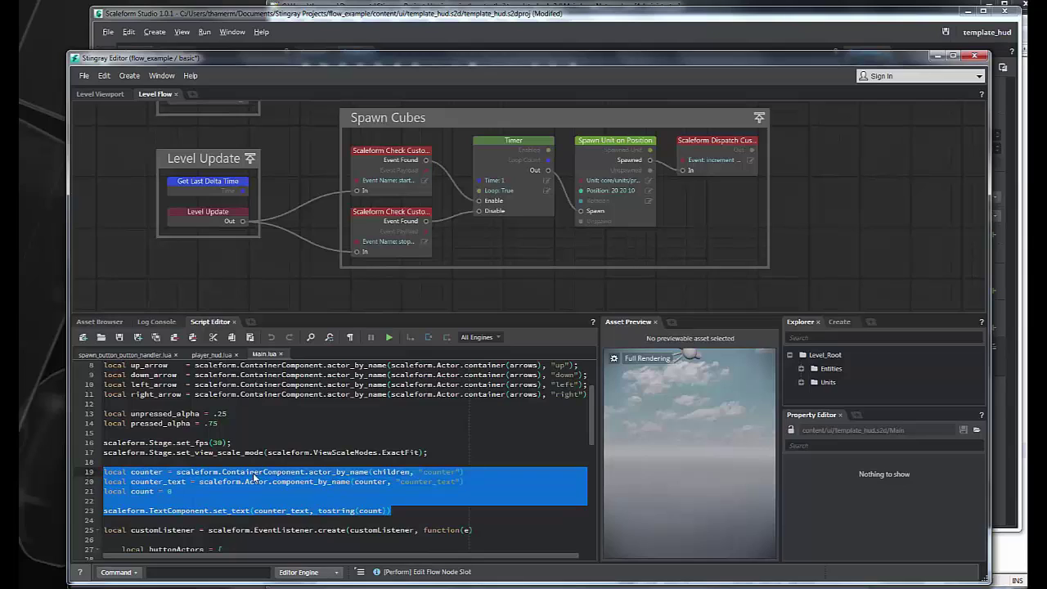
click(186, 494)
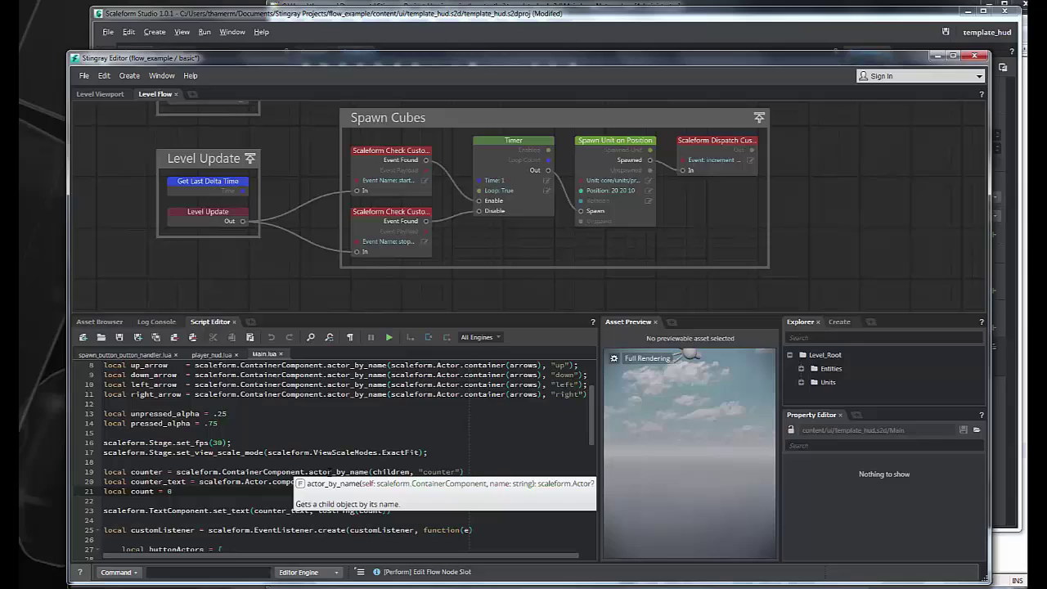
mouse_move(314, 483)
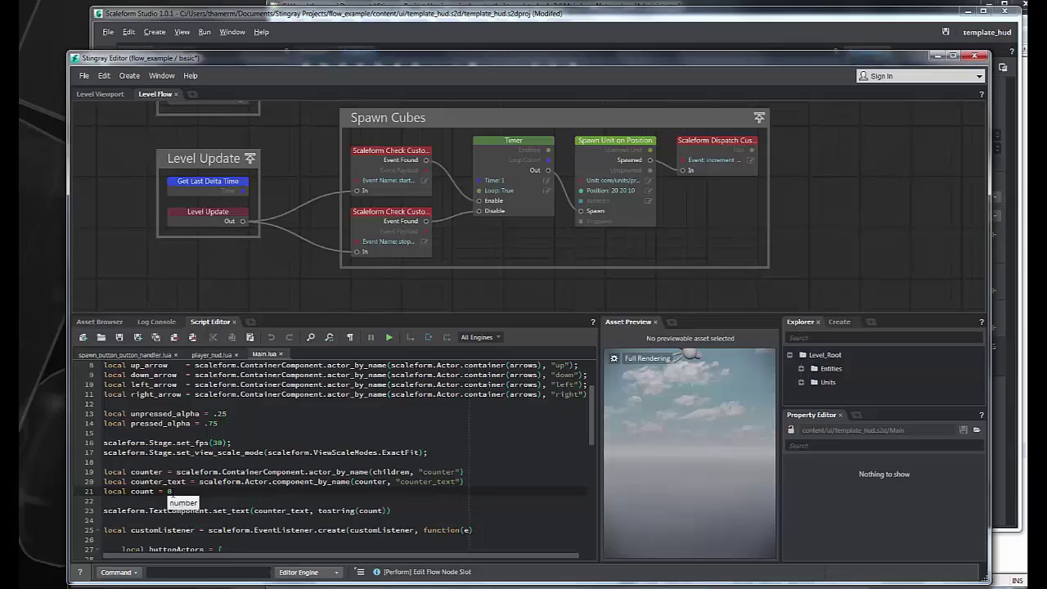
drag(173, 491, 100, 510)
click(107, 493)
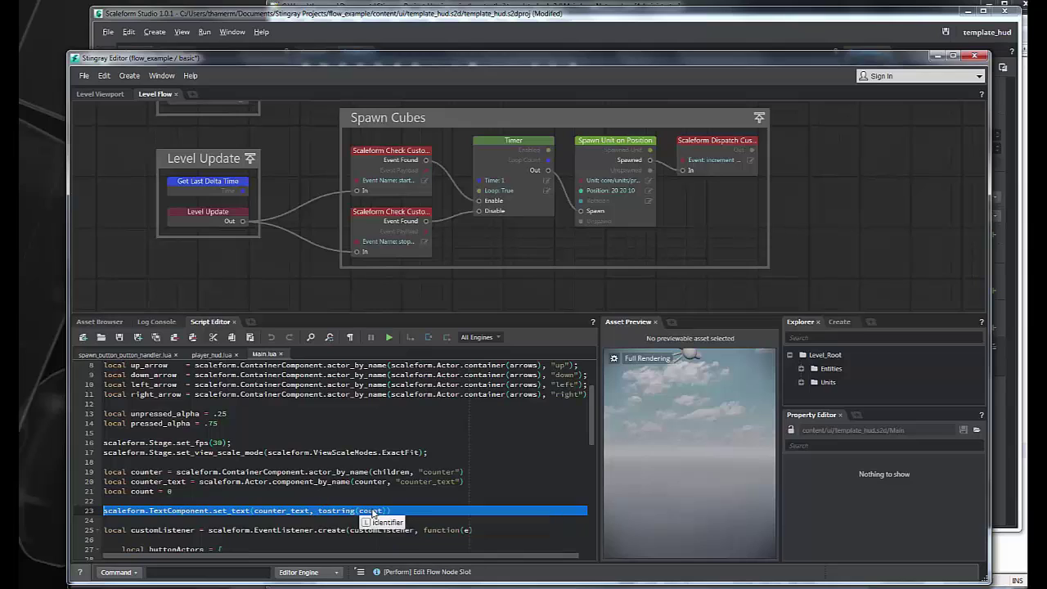
click(507, 481)
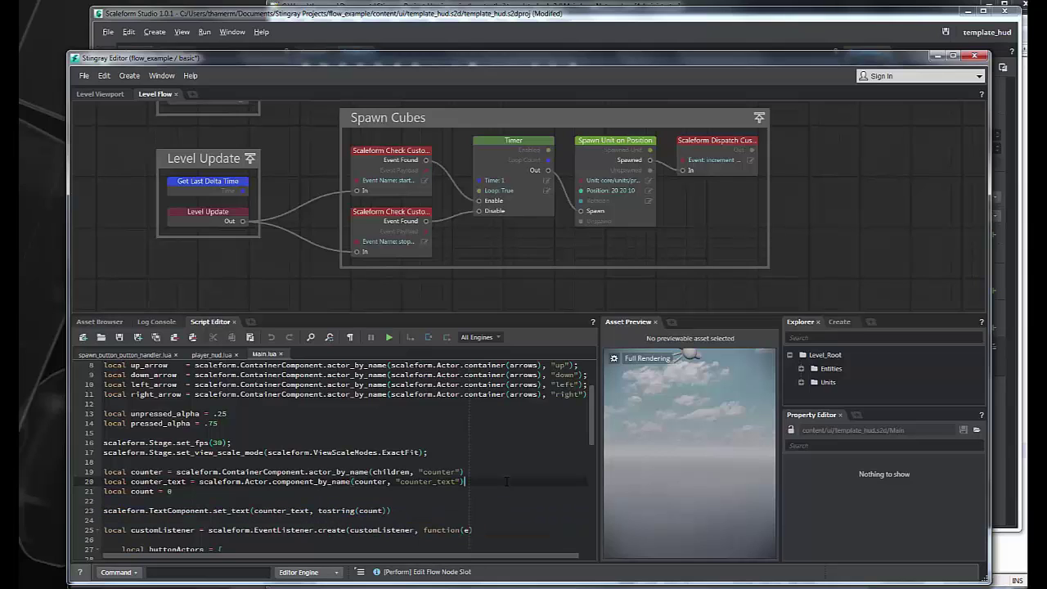
scroll(507, 481, down, 6)
scroll(507, 479, down, 6)
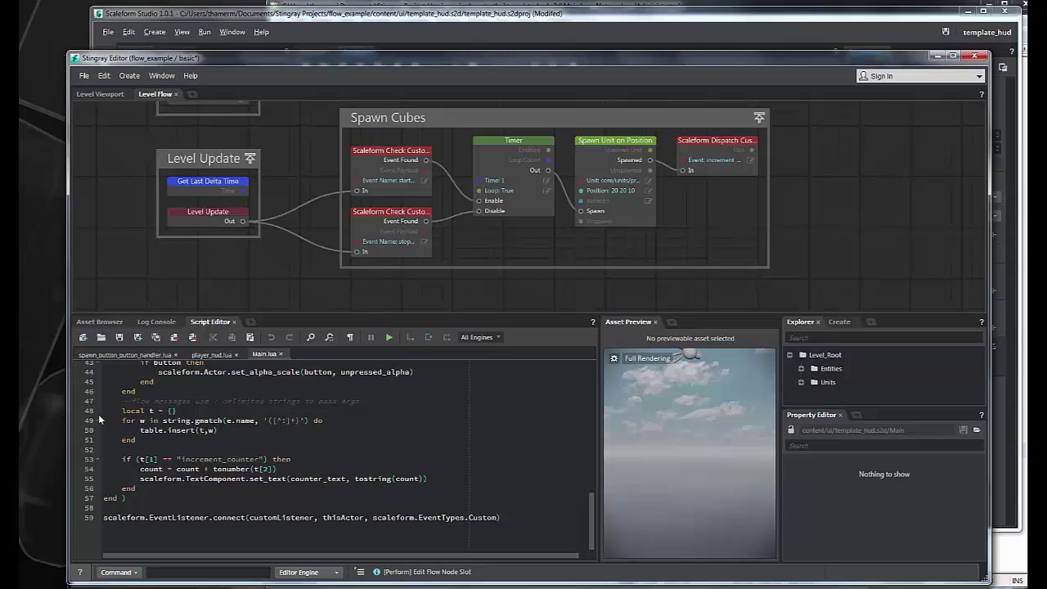
drag(106, 410, 144, 441)
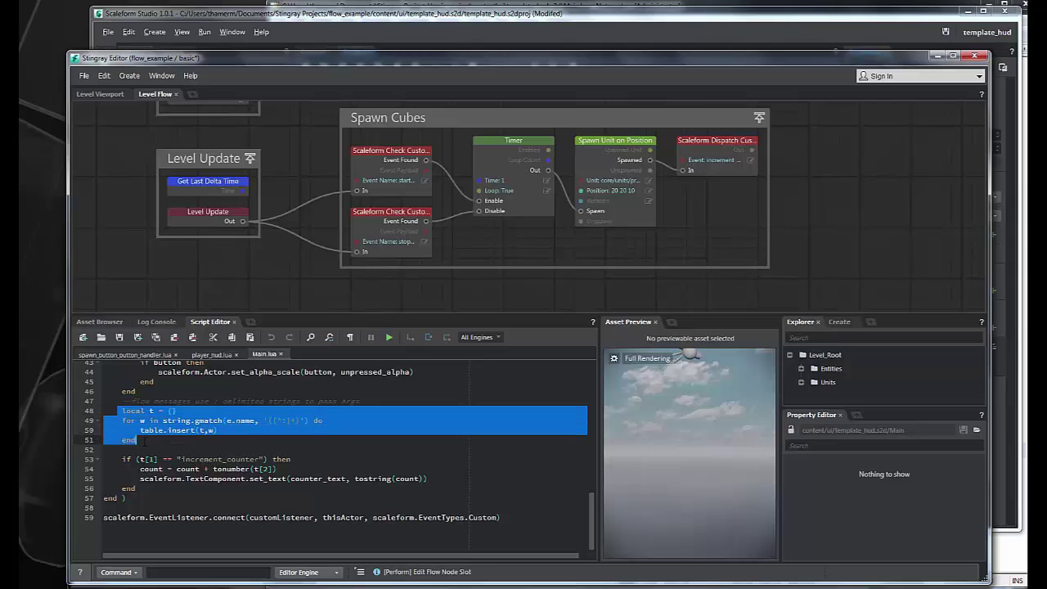
click(183, 451)
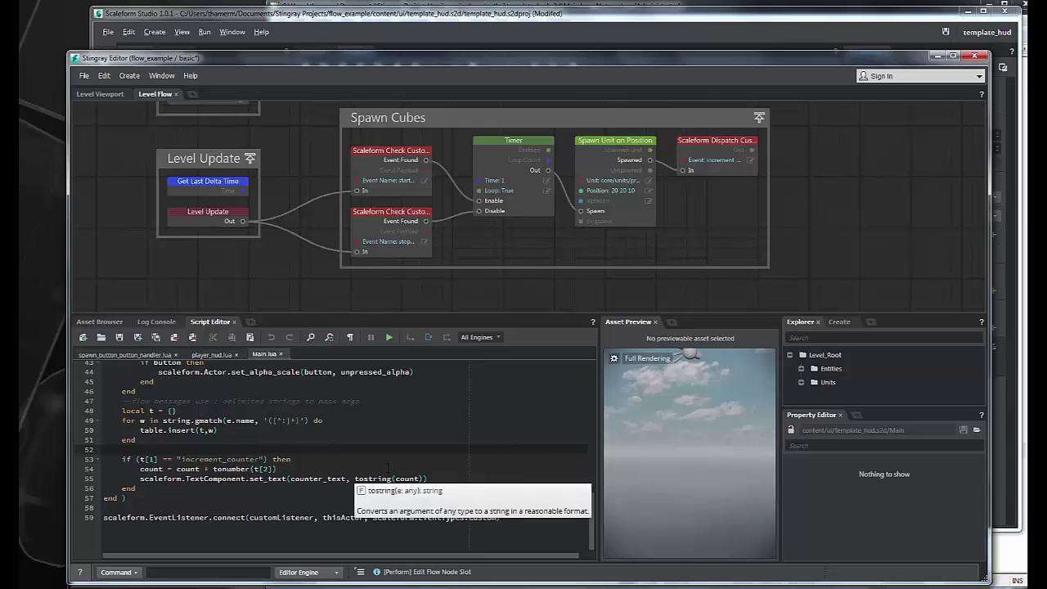
scroll(200, 449, down, 1)
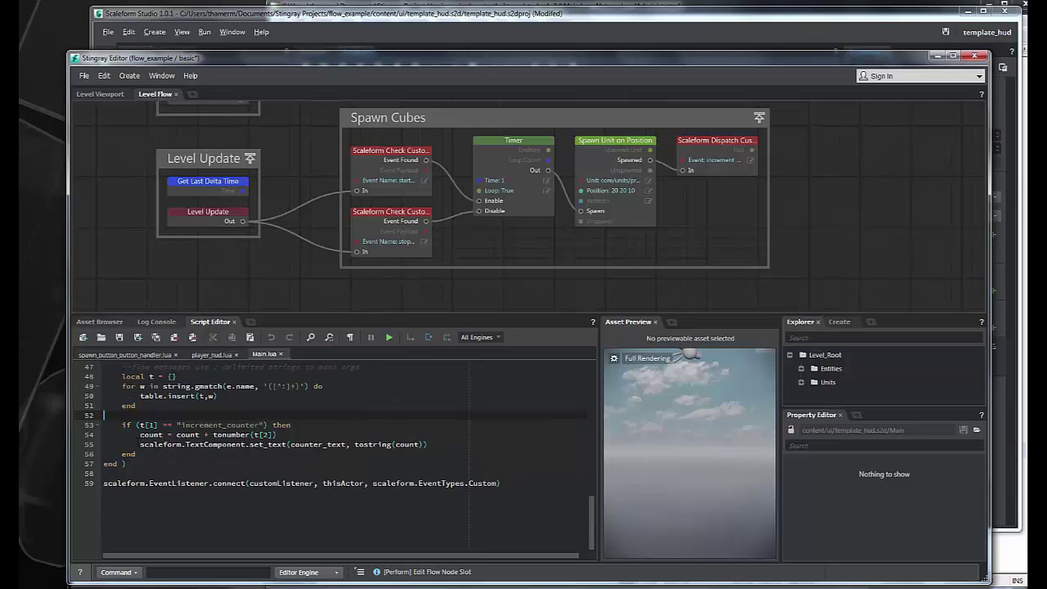
- Launch a test run of the level from the Level Viewport and look around
click(109, 94)
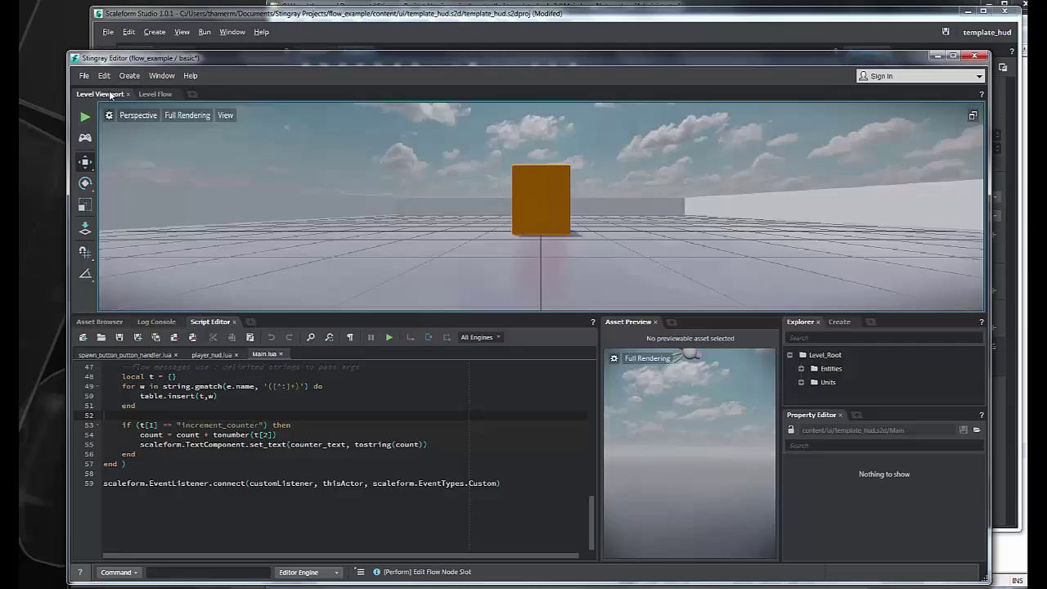
click(85, 118)
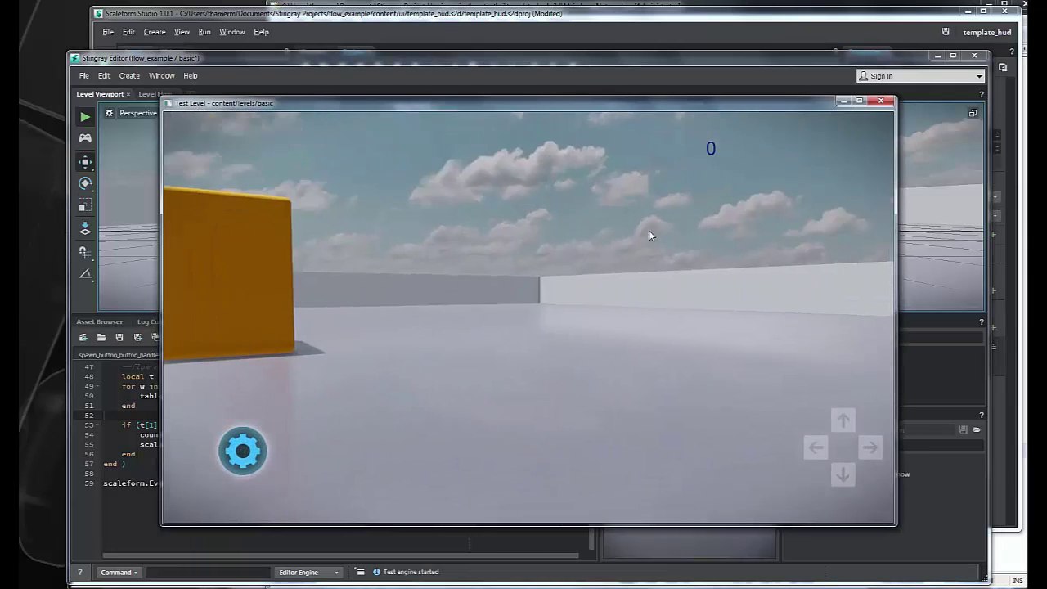
drag(648, 230, 224, 148)
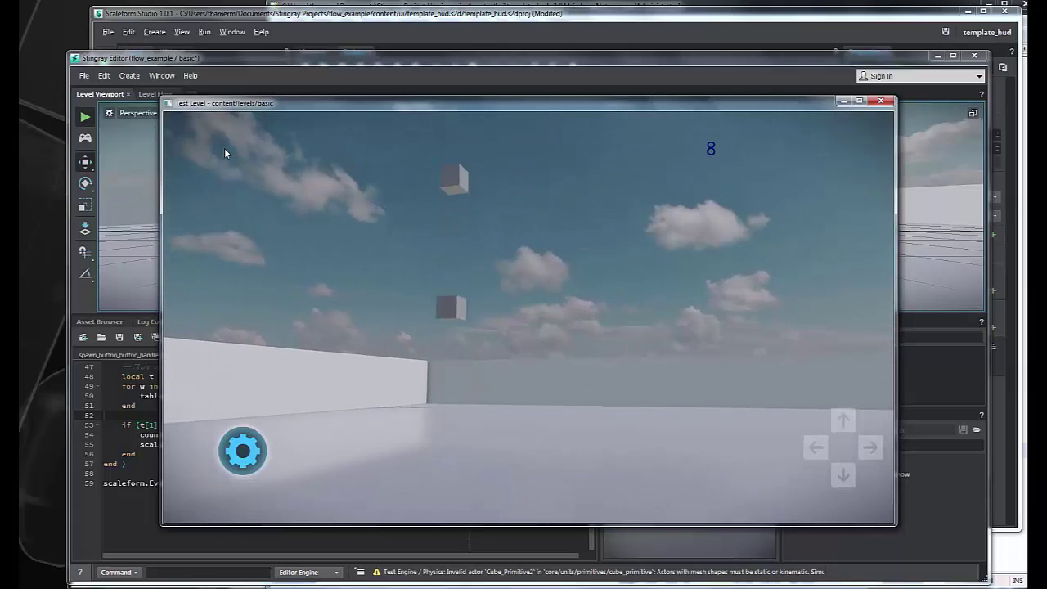
- Walk around with WASD, watching cubes fall as the counter climbs, then close the test window
key(w)
key(s)
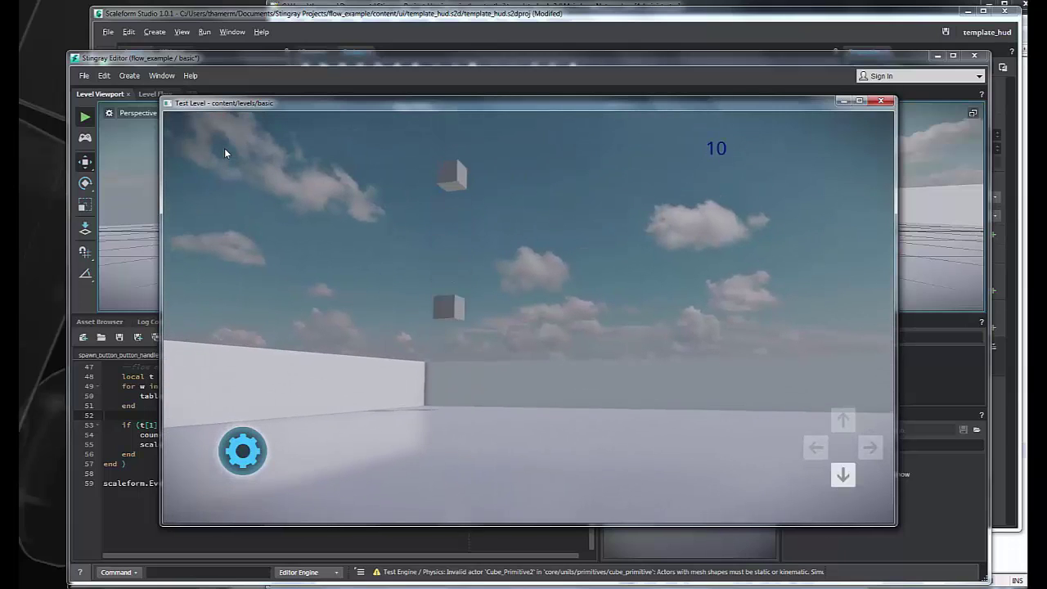
key(a)
key(s)
drag(224, 149, 296, 189)
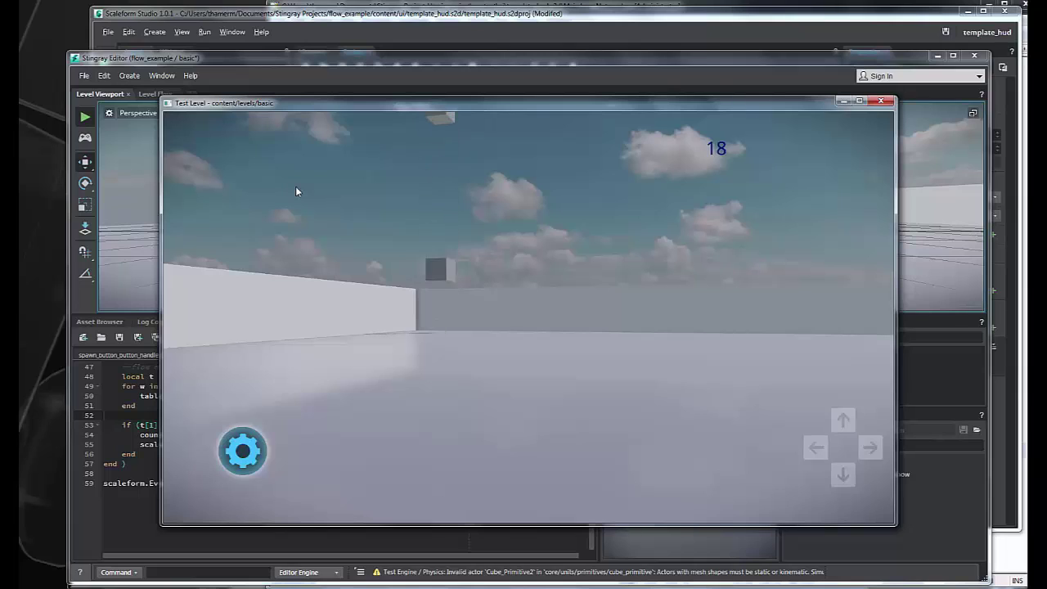
drag(295, 186, 306, 186)
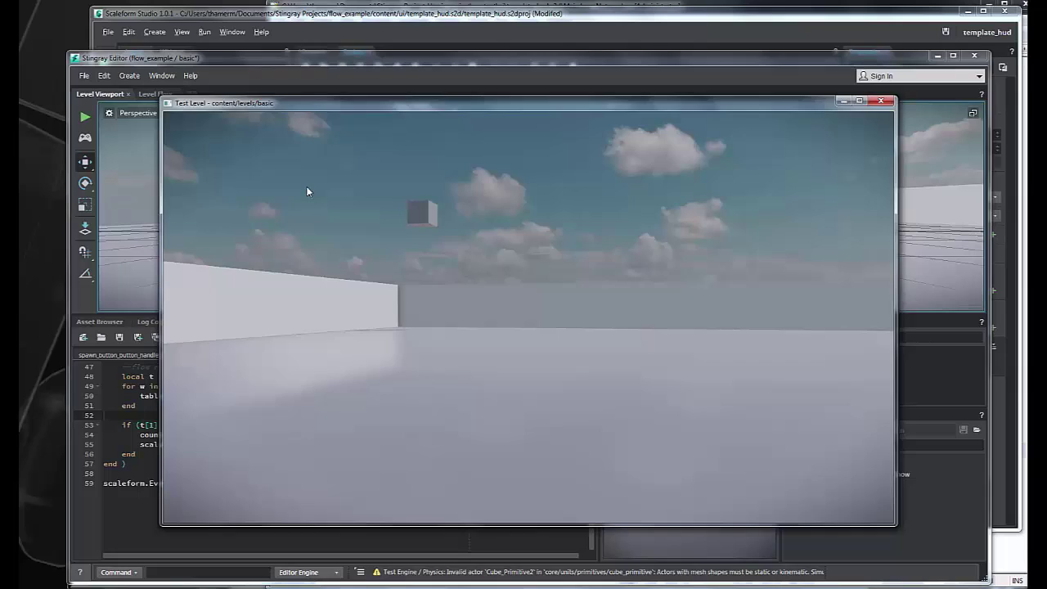
key(Escape)
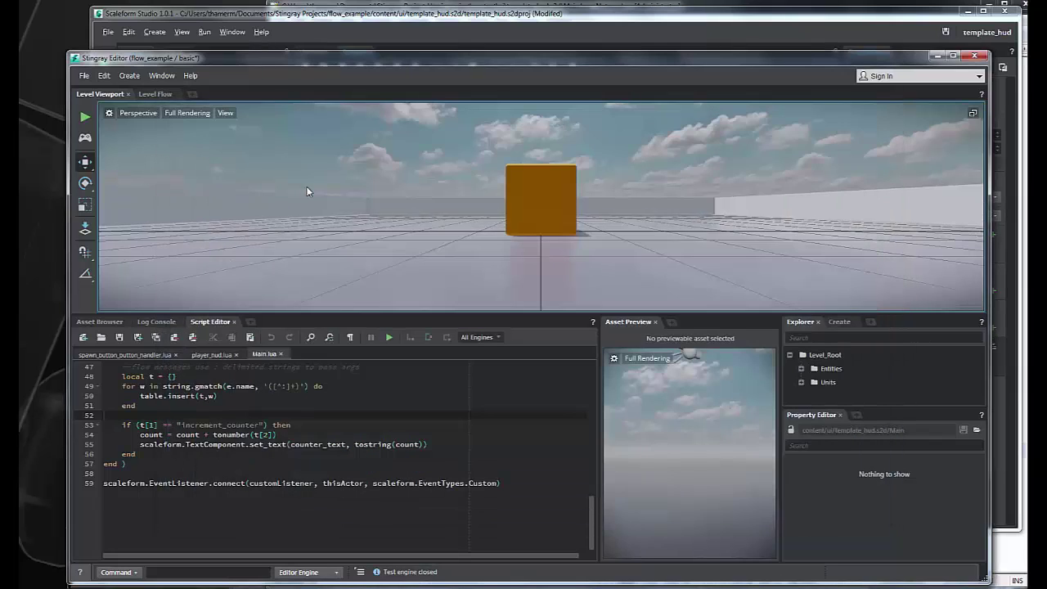